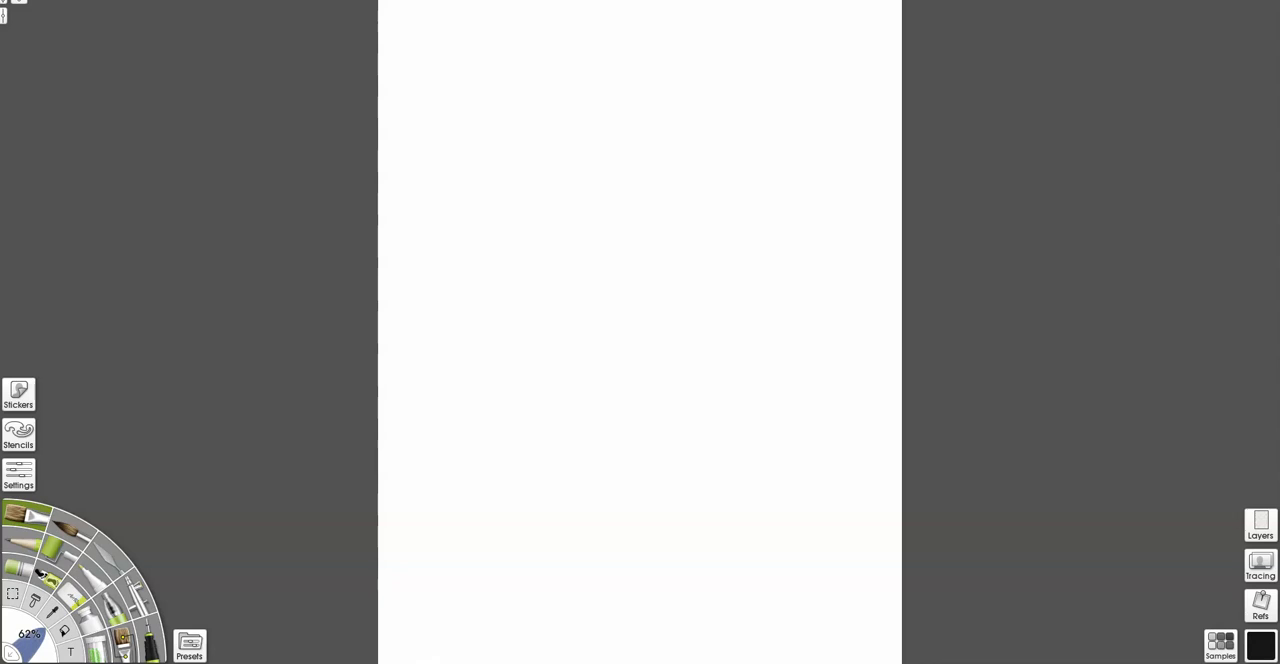
# Spray a broad grainy black curved column and a thinner streak beside it down the middle of the blank canvas.
pyautogui.moveTo(600, 135)
pyautogui.mouseDown()
pyautogui.moveTo(660, 200)
pyautogui.moveTo(675, 275)
pyautogui.moveTo(678, 494)
pyautogui.moveTo(686, 440)
pyautogui.moveTo(665, 380)
pyautogui.moveTo(655, 250)
pyautogui.mouseUp()
pyautogui.moveTo(658, 430)
pyautogui.mouseDown()
pyautogui.moveTo(624, 222)
pyautogui.moveTo(508, 120)
pyautogui.moveTo(590, 120)
pyautogui.moveTo(590, 472)
pyautogui.moveTo(550, 250)
pyautogui.moveTo(590, 395)
pyautogui.mouseUp()
pyautogui.press(']')
pyautogui.press('[')
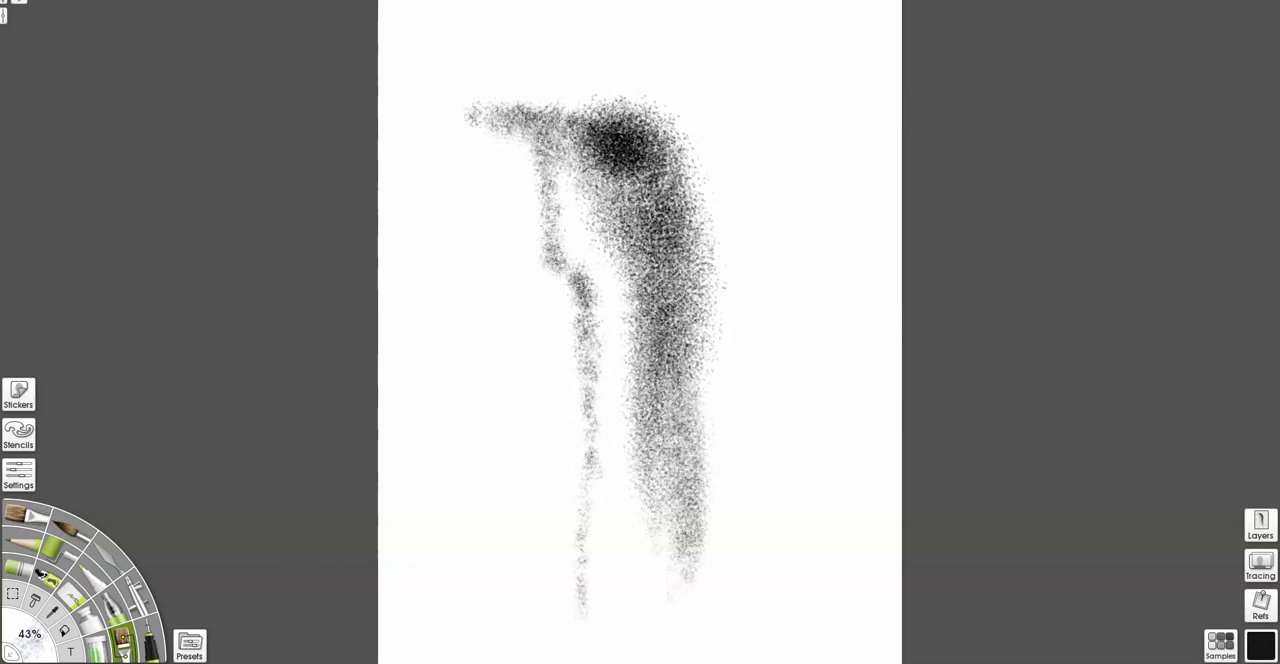
# Darken the curved ridge, the column's core and the thin streak with finer black strokes, adding a jagged tip at the upper end.
pyautogui.moveTo(655, 318)
pyautogui.mouseDown()
pyautogui.moveTo(663, 624)
pyautogui.moveTo(656, 248)
pyautogui.moveTo(652, 282)
pyautogui.mouseUp()
pyautogui.moveTo(545, 140)
pyautogui.mouseDown()
pyautogui.moveTo(595, 430)
pyautogui.moveTo(580, 618)
pyautogui.moveTo(585, 400)
pyautogui.mouseUp()
pyautogui.moveTo(590, 330)
pyautogui.mouseDown()
pyautogui.moveTo(480, 107)
pyautogui.moveTo(615, 120)
pyautogui.mouseUp()
pyautogui.moveTo(490, 105)
pyautogui.mouseDown()
pyautogui.moveTo(506, 40)
pyautogui.moveTo(630, 115)
pyautogui.mouseUp()
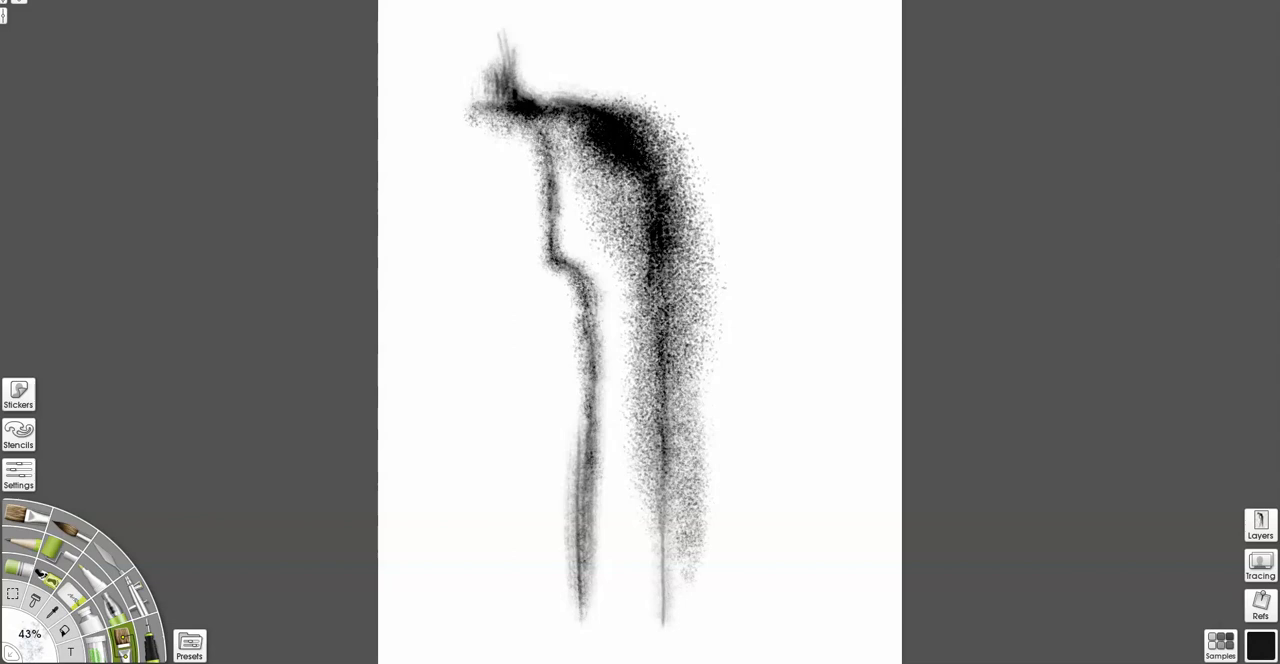
# Break up the dark ridge and both columns with light speckled strokes, undoing the last few stray ones.
pyautogui.moveTo(650, 130); pyautogui.dragTo(655, 325)
pyautogui.moveTo(640, 270)
pyautogui.mouseDown()
pyautogui.moveTo(605, 150)
pyautogui.moveTo(612, 245)
pyautogui.mouseUp()
pyautogui.moveTo(576, 390); pyautogui.dragTo(572, 600)
pyautogui.moveTo(632, 335); pyautogui.dragTo(645, 515)
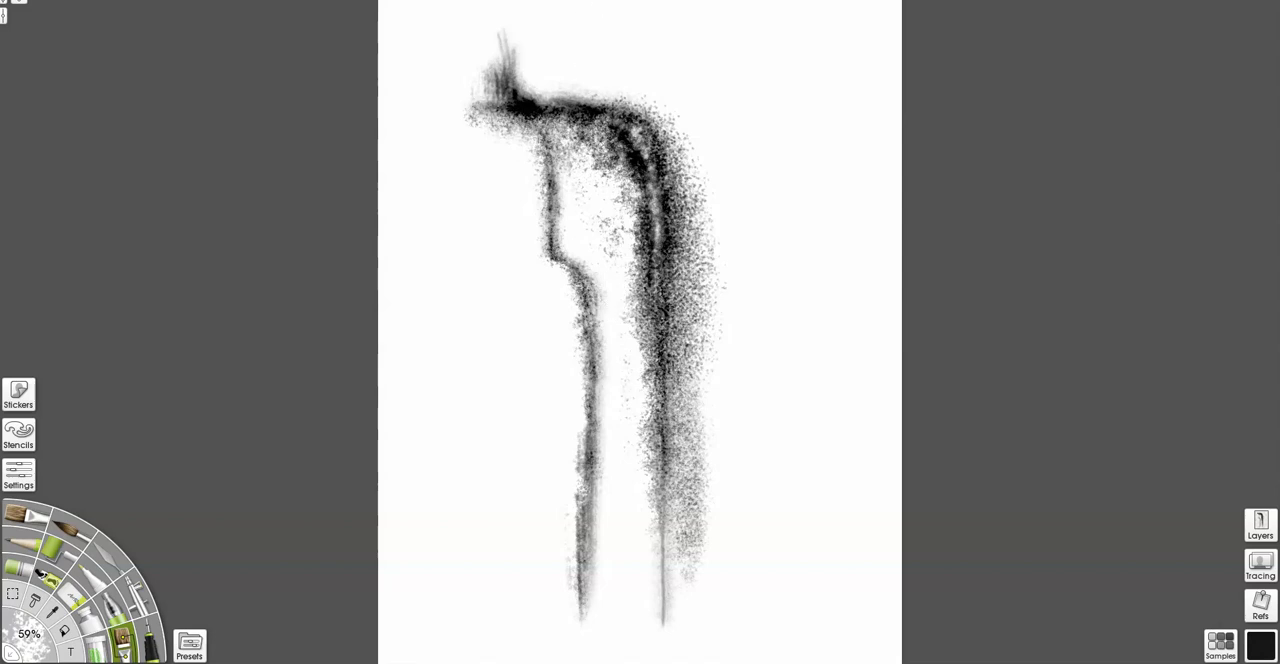
pyautogui.hotkey('ctrl', 'z')
pyautogui.hotkey('ctrl', 'z')
pyautogui.hotkey('ctrl', 'z')
pyautogui.hotkey('ctrl', 'z')
pyautogui.hotkey('ctrl', 'z')
pyautogui.hotkey('ctrl', 'z')
pyautogui.hotkey('ctrl', 'z')
pyautogui.hotkey('ctrl', 'z')
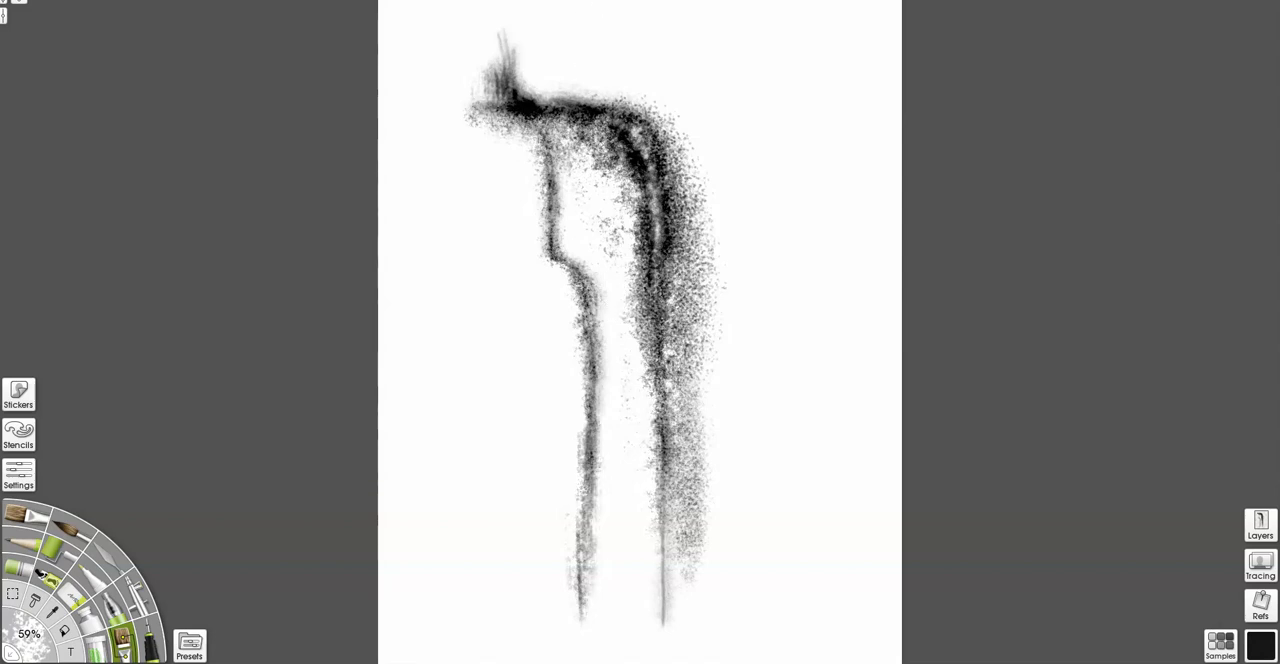
# Reduce the brush size to 29% and paint black vertical streaks below the ridge, a narrow peak above it and a darker main column.
pyautogui.moveTo(36, 635); pyautogui.dragTo(22, 643)
pyautogui.moveTo(587, 150); pyautogui.dragTo(580, 268)
pyautogui.moveTo(583, 195); pyautogui.dragTo(588, 125)
pyautogui.moveTo(623, 175); pyautogui.dragTo(630, 466)
pyautogui.moveTo(624, 350)
pyautogui.mouseDown()
pyautogui.moveTo(510, 105)
pyautogui.moveTo(541, 252)
pyautogui.mouseUp()
pyautogui.moveTo(583, 125); pyautogui.dragTo(582, 262)
pyautogui.moveTo(576, 266)
pyautogui.mouseDown()
pyautogui.moveTo(543, 424)
pyautogui.moveTo(590, 646)
pyautogui.mouseUp()
pyautogui.moveTo(601, 420)
pyautogui.mouseDown()
pyautogui.moveTo(570, 105)
pyautogui.moveTo(530, 20)
pyautogui.mouseUp()
pyautogui.moveTo(683, 190); pyautogui.dragTo(680, 600)
pyautogui.moveTo(672, 240); pyautogui.dragTo(673, 522)
pyautogui.moveTo(645, 125); pyautogui.dragTo(670, 435)
pyautogui.moveTo(652, 248); pyautogui.dragTo(654, 340)
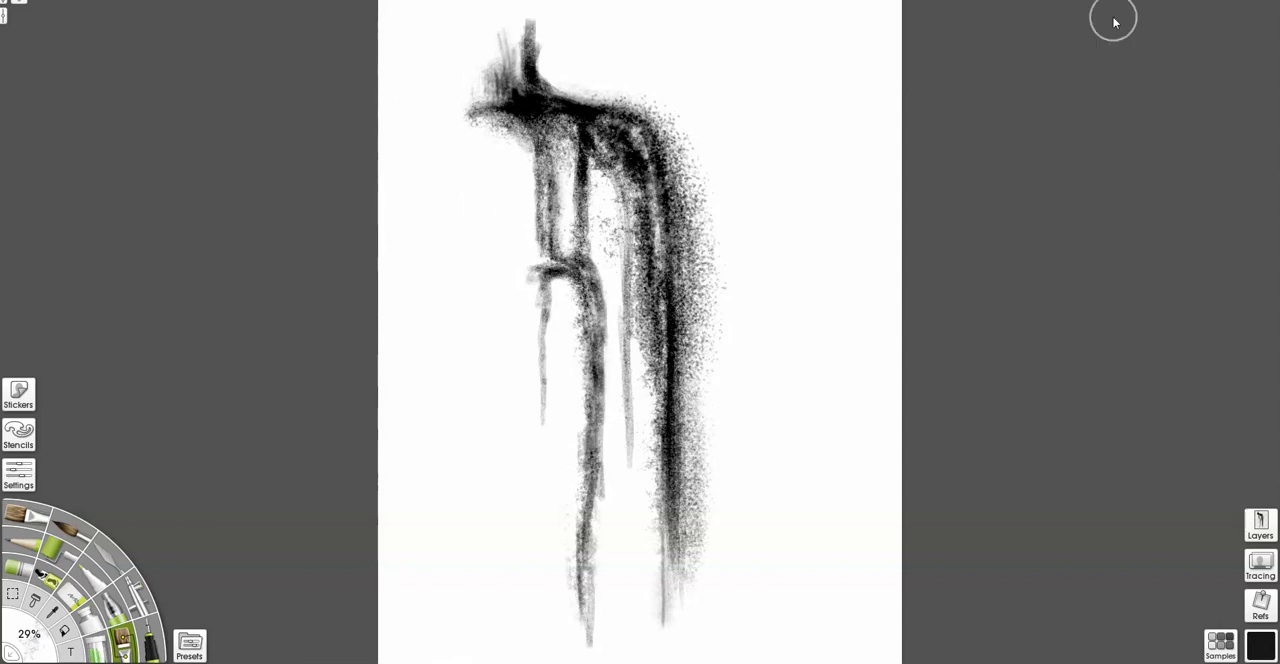
# Thicken the black columns beneath the ridge and extend the central streaks down toward the canvas's lower edge.
pyautogui.moveTo(590, 132); pyautogui.dragTo(640, 392)
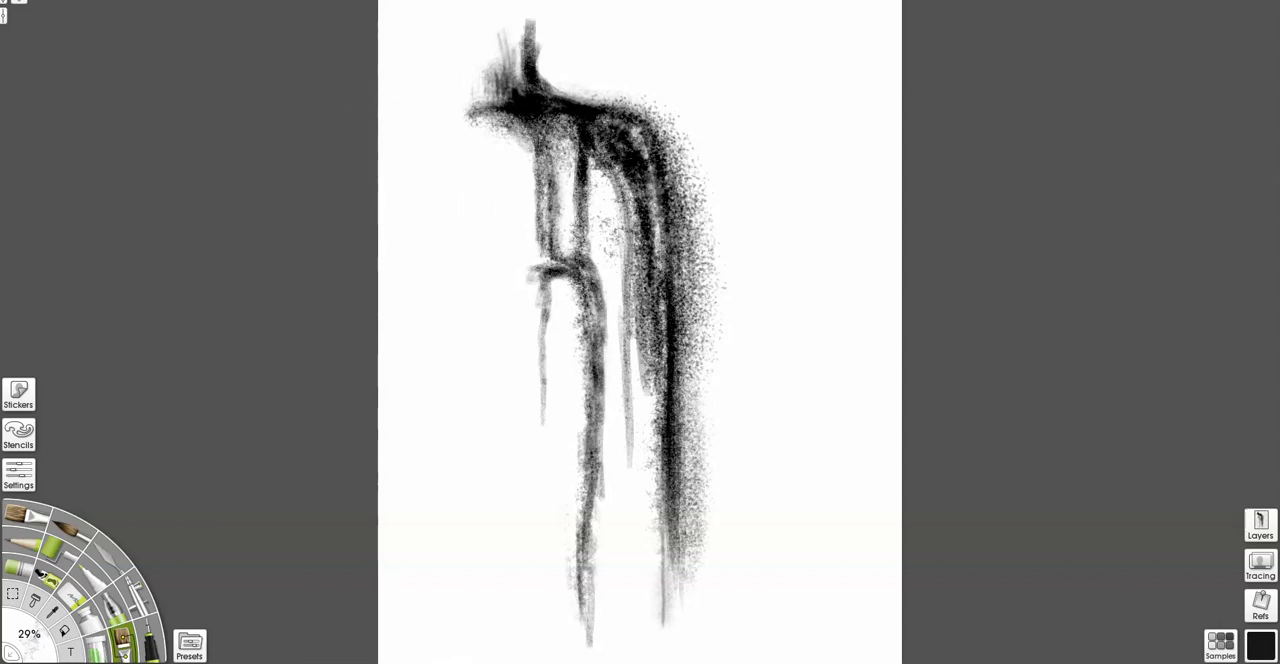
pyautogui.moveTo(622, 175); pyautogui.dragTo(629, 565)
pyautogui.moveTo(664, 242); pyautogui.dragTo(680, 428)
pyautogui.moveTo(572, 98)
pyautogui.mouseDown()
pyautogui.moveTo(678, 262)
pyautogui.moveTo(674, 628)
pyautogui.mouseUp()
pyautogui.moveTo(688, 226); pyautogui.dragTo(690, 390)
pyautogui.moveTo(582, 266); pyautogui.dragTo(594, 630)
pyautogui.moveTo(596, 470); pyautogui.dragTo(592, 285)
pyautogui.moveTo(544, 350)
pyautogui.mouseDown()
pyautogui.moveTo(541, 150)
pyautogui.moveTo(515, 55)
pyautogui.mouseUp()
pyautogui.moveTo(687, 536); pyautogui.dragTo(687, 645)
pyautogui.moveTo(622, 280); pyautogui.dragTo(630, 585)
pyautogui.moveTo(628, 318); pyautogui.dragTo(632, 410)
# Darken the ridge line and the outer column's edge, and reinforce the slender central streak with repeated vertical strokes.
pyautogui.moveTo(640, 130); pyautogui.dragTo(600, 225)
pyautogui.moveTo(592, 102); pyautogui.dragTo(548, 80)
pyautogui.moveTo(698, 192); pyautogui.dragTo(707, 360)
pyautogui.moveTo(596, 98); pyautogui.dragTo(634, 106)
pyautogui.moveTo(628, 428); pyautogui.dragTo(626, 636)
pyautogui.moveTo(632, 330); pyautogui.dragTo(631, 590)
pyautogui.moveTo(632, 300); pyautogui.dragTo(630, 584)
# Paint thin black streaks hanging from the ridge's left end, deepen the central streak and darken the peak.
pyautogui.moveTo(474, 122); pyautogui.dragTo(477, 275)
pyautogui.moveTo(496, 106)
pyautogui.mouseDown()
pyautogui.moveTo(489, 346)
pyautogui.moveTo(464, 200)
pyautogui.mouseUp()
pyautogui.moveTo(472, 126); pyautogui.dragTo(489, 436)
pyautogui.moveTo(484, 188); pyautogui.dragTo(488, 408)
pyautogui.moveTo(508, 100)
pyautogui.mouseDown()
pyautogui.moveTo(489, 240)
pyautogui.moveTo(526, 132)
pyautogui.mouseUp()
pyautogui.moveTo(632, 440); pyautogui.dragTo(631, 644)
pyautogui.moveTo(638, 308); pyautogui.dragTo(638, 438)
pyautogui.moveTo(557, 292)
pyautogui.mouseDown()
pyautogui.moveTo(556, 430)
pyautogui.moveTo(553, 390)
pyautogui.mouseUp()
pyautogui.keyDown('alt'); pyautogui.click(562, 400); pyautogui.keyUp('alt')
pyautogui.moveTo(530, 72)
pyautogui.mouseDown()
pyautogui.moveTo(510, 48)
pyautogui.moveTo(500, 55)
pyautogui.mouseUp()
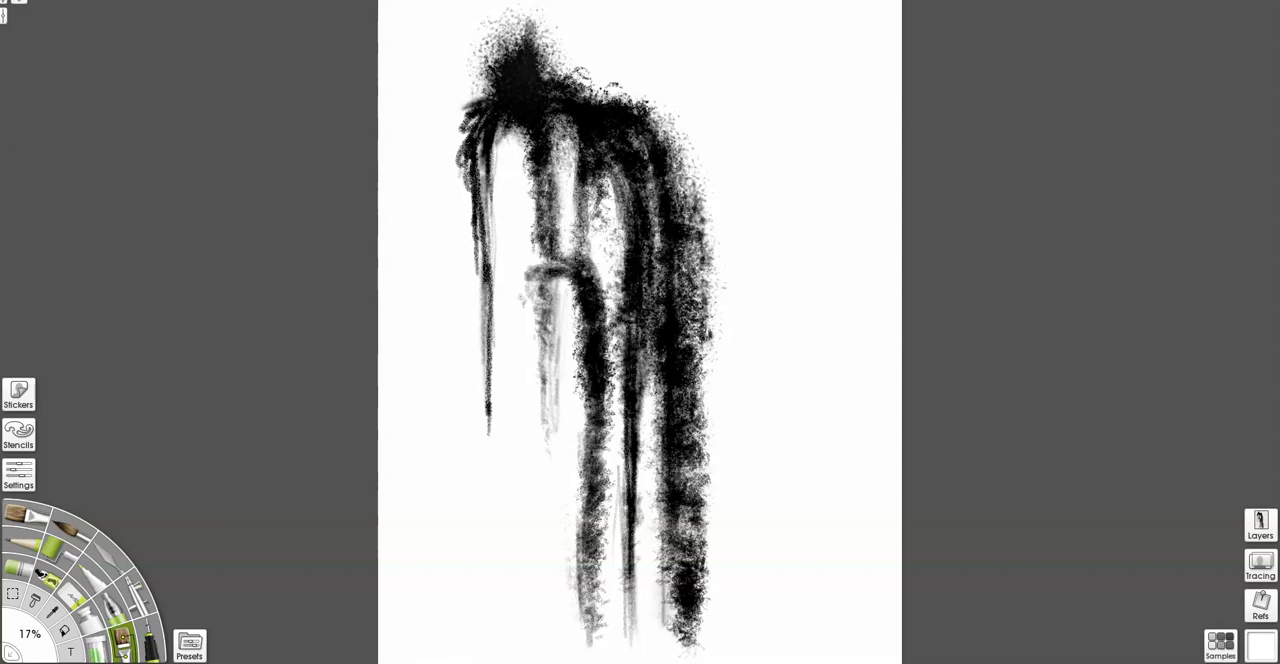
pyautogui.moveTo(528, 24); pyautogui.dragTo(518, 74)
pyautogui.moveTo(706, 298)
pyautogui.mouseDown()
pyautogui.moveTo(716, 386)
pyautogui.moveTo(696, 438)
pyautogui.mouseUp()
pyautogui.hotkey('ctrl', 'z')
pyautogui.hotkey('ctrl', 'z')
# Open light gaps between the columns and rework the dark streaks below the peak and along the lower columns.
pyautogui.moveTo(476, 106); pyautogui.dragTo(459, 194)
pyautogui.click(18, 567)
pyautogui.moveTo(514, 132)
pyautogui.mouseDown()
pyautogui.moveTo(515, 98)
pyautogui.moveTo(528, 220)
pyautogui.mouseUp()
pyautogui.moveTo(512, 160); pyautogui.dragTo(513, 92)
pyautogui.moveTo(612, 244); pyautogui.dragTo(610, 164)
pyautogui.moveTo(672, 434); pyautogui.dragTo(670, 622)
pyautogui.moveTo(583, 428); pyautogui.dragTo(586, 550)
pyautogui.moveTo(560, 266); pyautogui.dragTo(542, 306)
pyautogui.moveTo(527, 94); pyautogui.dragTo(530, 258)
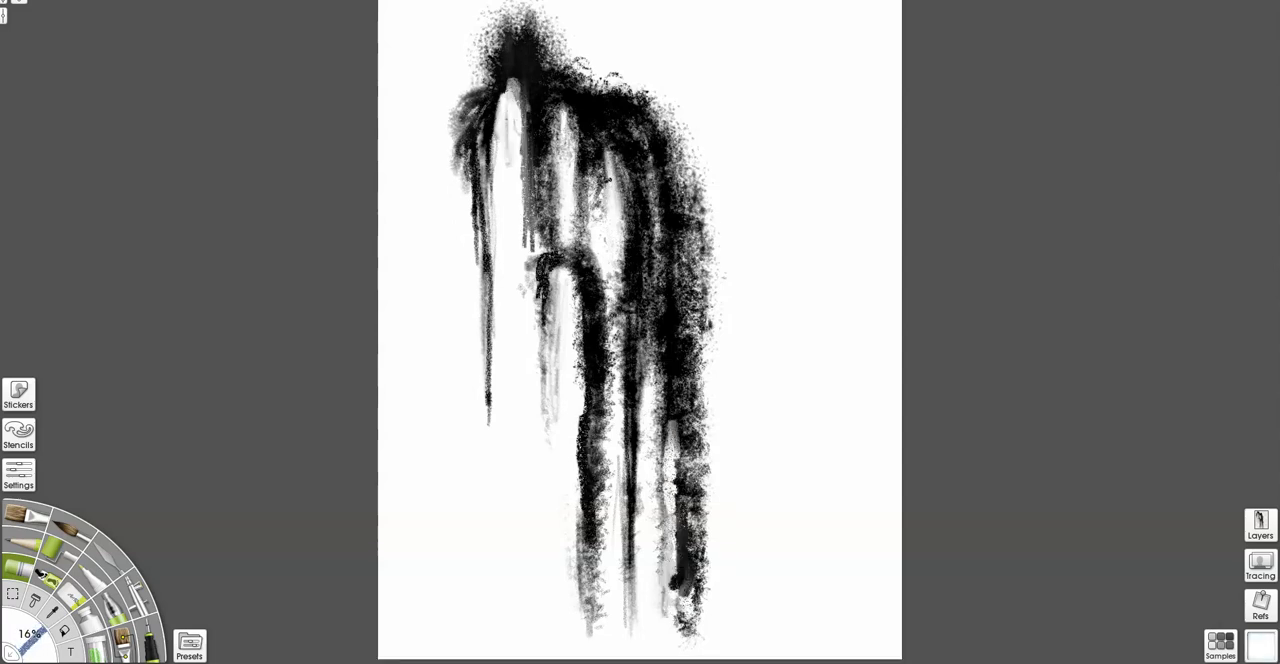
pyautogui.moveTo(553, 360); pyautogui.dragTo(552, 270)
# Clear the canvas to white and outline a freehand boulder-shaped selection across its middle.
pyautogui.click(64, 631)
pyautogui.click(600, 360)
pyautogui.click(13, 594)
pyautogui.moveTo(449, 458); pyautogui.dragTo(482, 428)
# Cover the selected boulder shape with solid black using the paint roller and release the selection.
pyautogui.click(58, 551)
pyautogui.click(1261, 646)
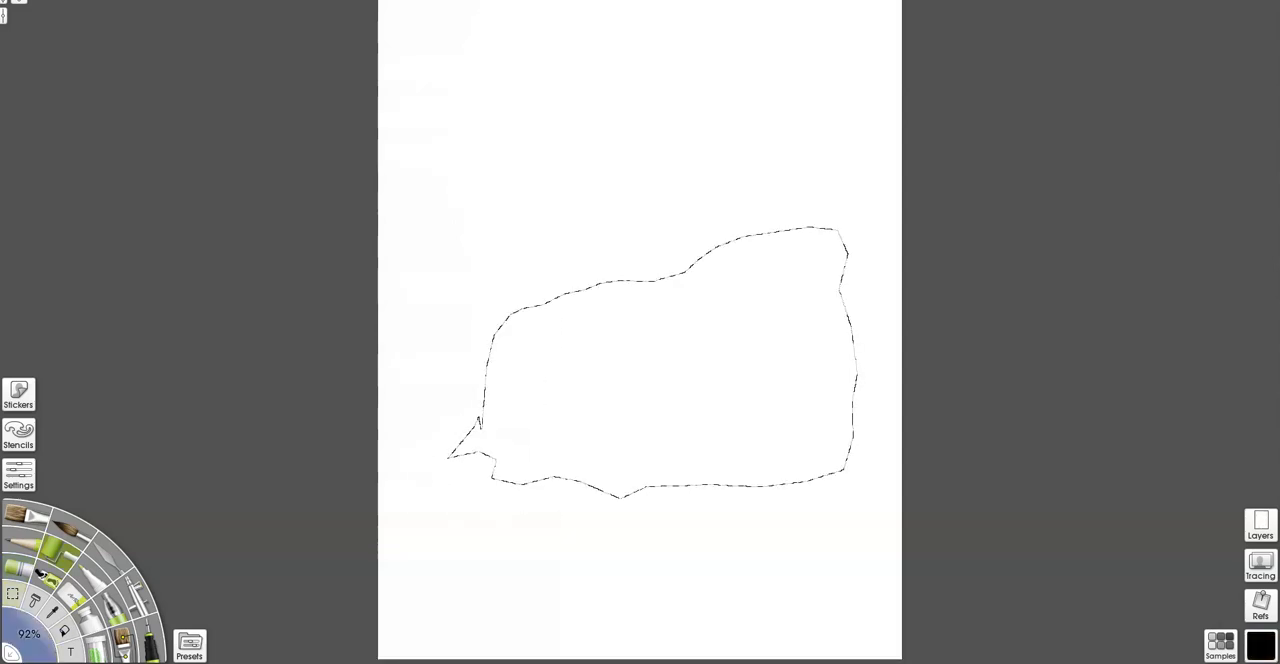
pyautogui.moveTo(526, 476); pyautogui.dragTo(722, 440)
pyautogui.moveTo(580, 450); pyautogui.dragTo(756, 386)
pyautogui.moveTo(608, 385); pyautogui.dragTo(720, 338)
pyautogui.moveTo(530, 466); pyautogui.dragTo(598, 346)
pyautogui.moveTo(600, 410); pyautogui.dragTo(674, 292)
pyautogui.moveTo(474, 446); pyautogui.dragTo(560, 320)
pyautogui.moveTo(620, 470); pyautogui.dragTo(750, 260)
pyautogui.moveTo(760, 460); pyautogui.dragTo(830, 270)
pyautogui.moveTo(600, 380); pyautogui.dragTo(640, 290)
pyautogui.moveTo(680, 340); pyautogui.dragTo(820, 245)
pyautogui.hotkey('ctrl', 'd')
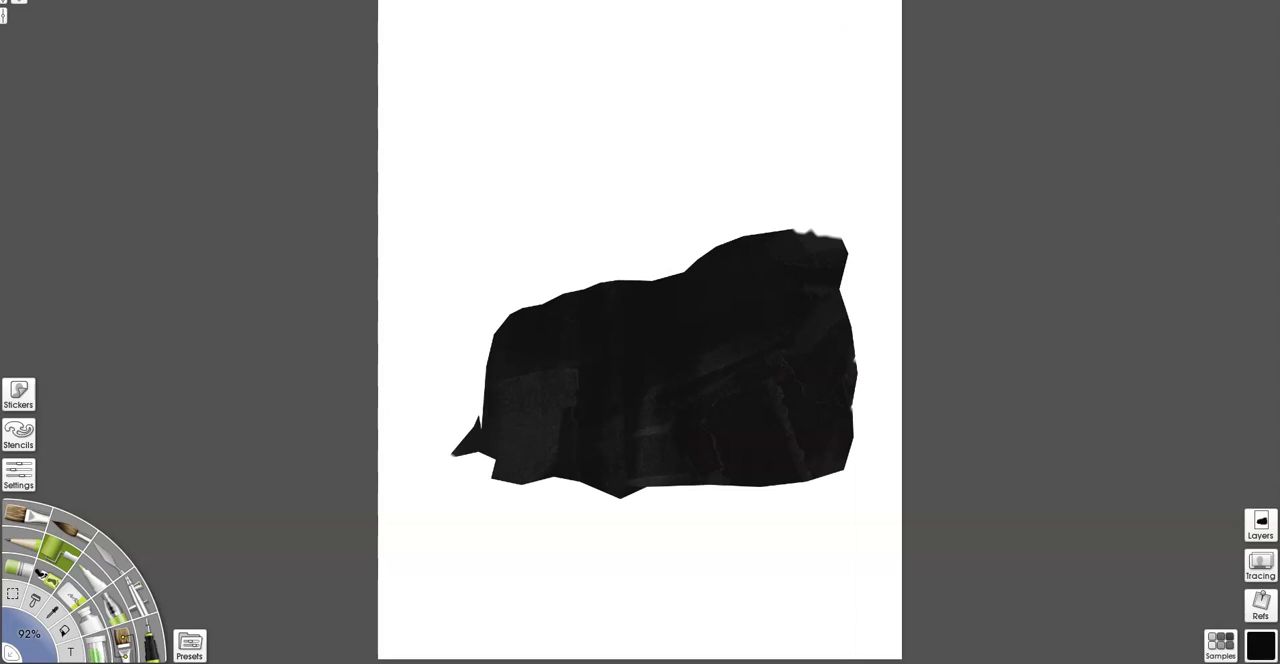
# Trim the spike off the boulder's lower-left corner and paint a white diagonal highlight across its center.
pyautogui.moveTo(480, 422); pyautogui.dragTo(475, 512)
pyautogui.moveTo(478, 455); pyautogui.dragTo(525, 500)
pyautogui.moveTo(664, 386); pyautogui.dragTo(766, 342)
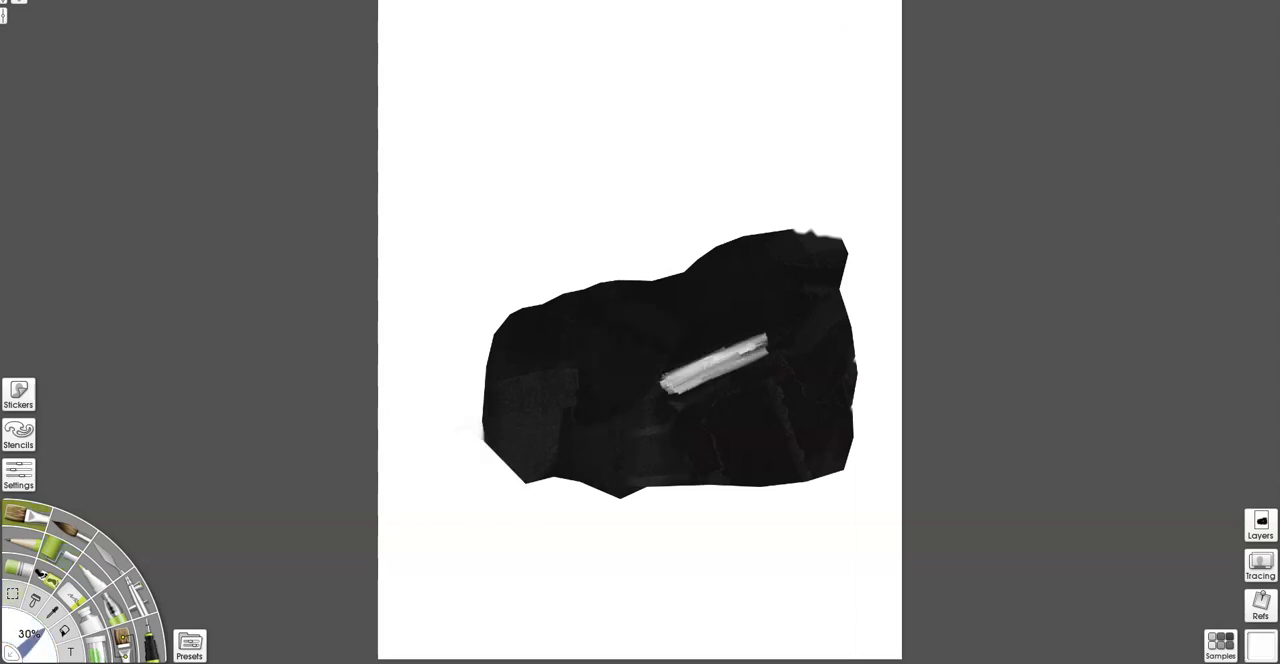
# Paint a grey facet on the boulder's lower-left face and a thin light crack line near its lower middle.
pyautogui.moveTo(500, 395); pyautogui.dragTo(540, 455)
pyautogui.moveTo(28, 640); pyautogui.dragTo(28, 620)
pyautogui.moveTo(545, 375); pyautogui.dragTo(520, 485)
pyautogui.moveTo(700, 405)
pyautogui.mouseDown()
pyautogui.moveTo(690, 478)
pyautogui.moveTo(718, 480)
pyautogui.mouseUp()
# Extend the diagonal highlight toward the boulder's right side and paint grey planes along its upper edge plus a small lower highlight.
pyautogui.moveTo(670, 383); pyautogui.dragTo(825, 315)
pyautogui.moveTo(648, 292); pyautogui.dragTo(802, 248)
pyautogui.moveTo(795, 266); pyautogui.dragTo(690, 298)
pyautogui.moveTo(535, 320); pyautogui.dragTo(620, 308)
pyautogui.moveTo(560, 328); pyautogui.dragTo(660, 298)
pyautogui.moveTo(660, 427); pyautogui.dragTo(614, 465)
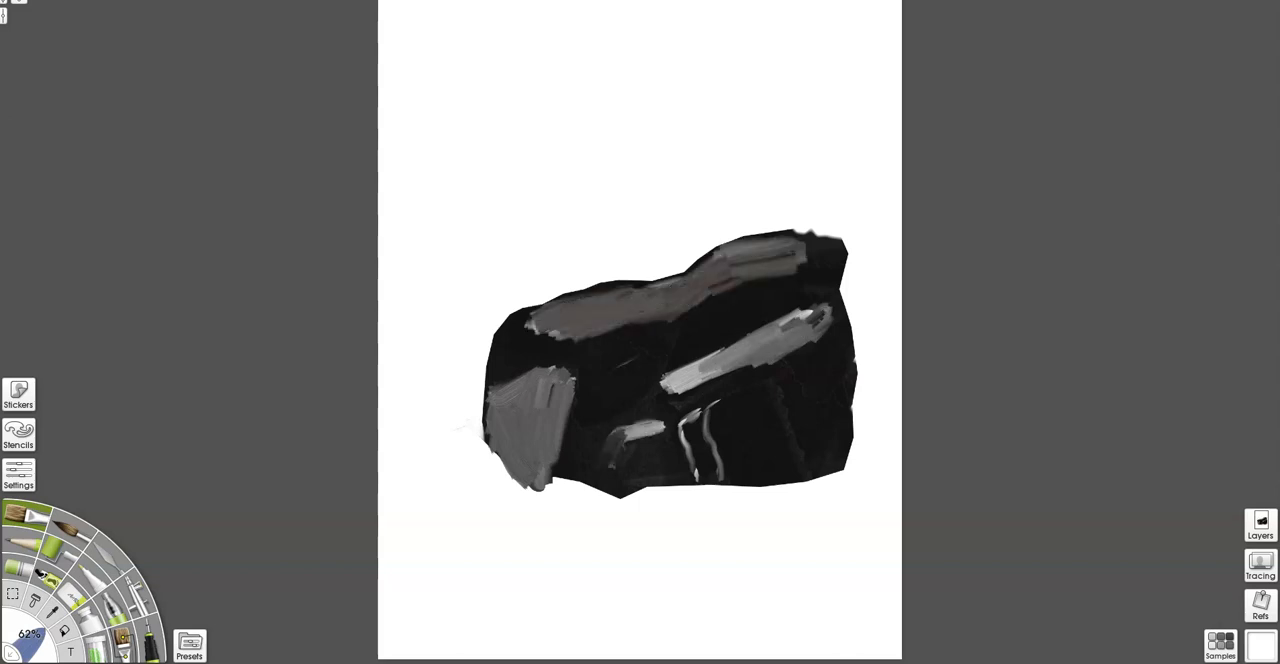
# Paint a slanted grey facet beside the lower-left face and a thin curved crack on the boulder's right side.
pyautogui.moveTo(699, 411)
pyautogui.mouseDown()
pyautogui.moveTo(685, 436)
pyautogui.moveTo(708, 440)
pyautogui.mouseUp()
pyautogui.moveTo(646, 354); pyautogui.dragTo(580, 464)
pyautogui.moveTo(560, 408); pyautogui.dragTo(556, 470)
pyautogui.moveTo(598, 392); pyautogui.dragTo(562, 468)
pyautogui.moveTo(764, 383); pyautogui.dragTo(802, 465)
# Blend the grey facets with a textured custom brush, softening the boulder's lower-left face, upper plane and outer edges.
pyautogui.click(123, 643)
pyautogui.moveTo(560, 452); pyautogui.dragTo(590, 412)
pyautogui.moveTo(582, 404); pyautogui.dragTo(628, 358)
pyautogui.moveTo(690, 385); pyautogui.dragTo(764, 336)
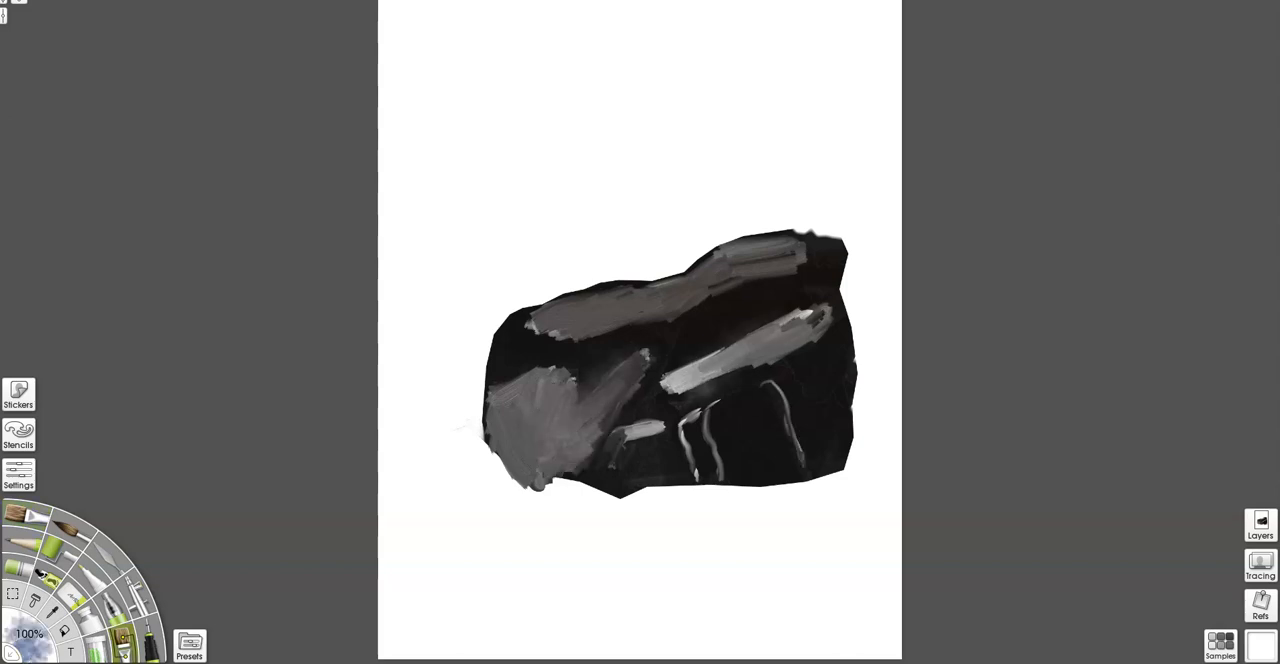
pyautogui.moveTo(758, 402); pyautogui.dragTo(792, 434)
pyautogui.moveTo(760, 488); pyautogui.dragTo(812, 487)
pyautogui.moveTo(814, 232); pyautogui.dragTo(774, 248)
pyautogui.moveTo(704, 260); pyautogui.dragTo(644, 275)
pyautogui.moveTo(734, 244); pyautogui.dragTo(590, 288)
pyautogui.moveTo(545, 396)
pyautogui.mouseDown()
pyautogui.moveTo(520, 430)
pyautogui.moveTo(510, 486)
pyautogui.mouseUp()
pyautogui.moveTo(498, 426); pyautogui.dragTo(486, 466)
pyautogui.moveTo(562, 316); pyautogui.dragTo(620, 326)
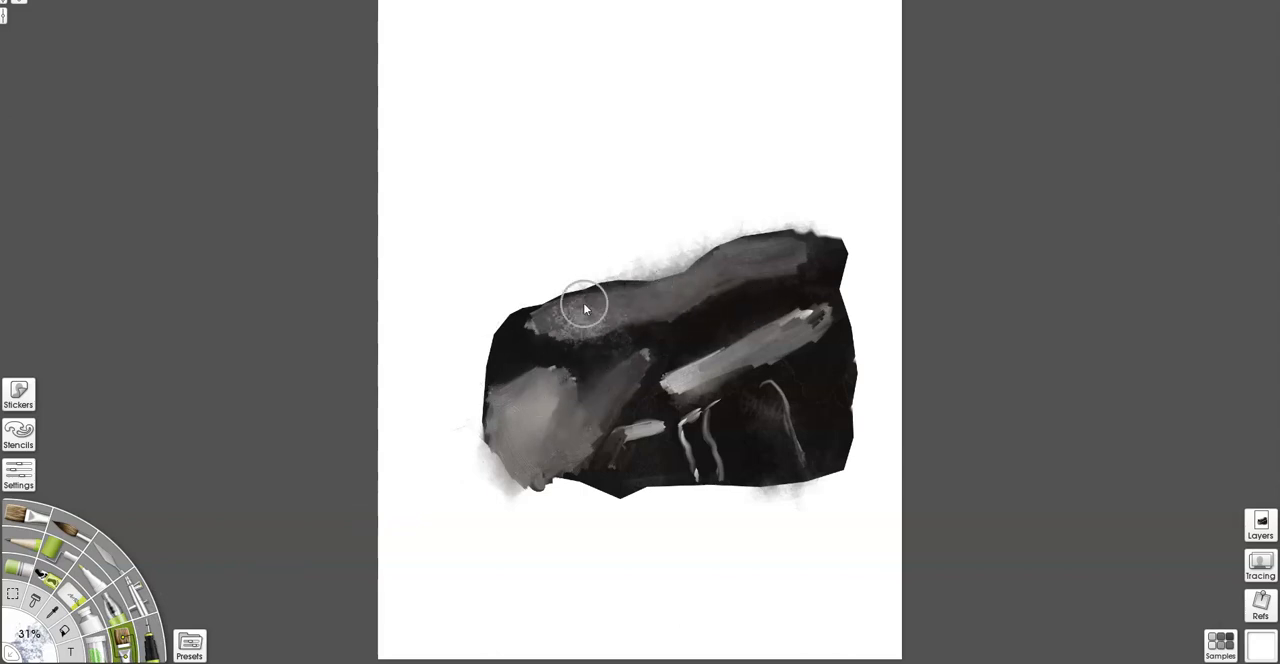
# Stipple a light grainy texture over the boulder's upper plane, lower-left face and diagonal ridge.
pyautogui.moveTo(621, 397)
pyautogui.mouseDown()
pyautogui.moveTo(586, 329)
pyautogui.moveTo(543, 378)
pyautogui.moveTo(571, 375)
pyautogui.moveTo(555, 398)
pyautogui.mouseUp()
pyautogui.moveTo(675, 295); pyautogui.dragTo(722, 280)
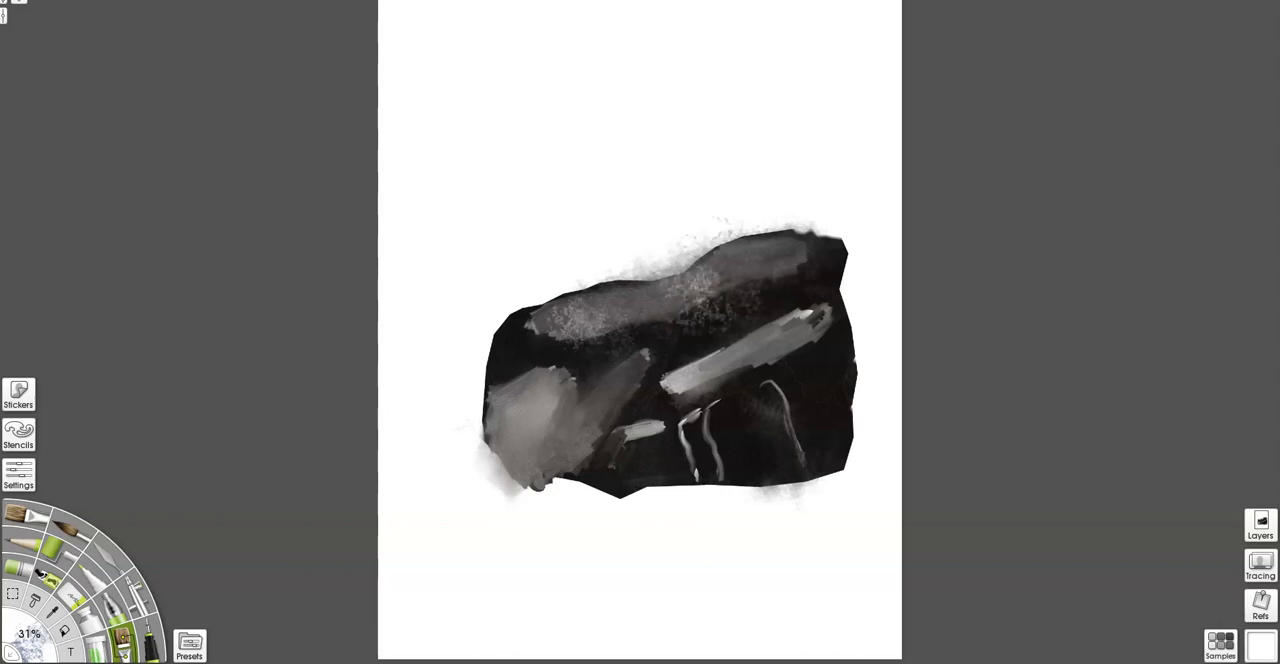
pyautogui.moveTo(520, 485); pyautogui.dragTo(565, 395)
pyautogui.moveTo(675, 385)
pyautogui.mouseDown()
pyautogui.moveTo(780, 325)
pyautogui.moveTo(700, 330)
pyautogui.mouseUp()
# Widen the boulder's left side with grey oil brush strokes.
pyautogui.click(25, 514)
pyautogui.moveTo(508, 318)
pyautogui.mouseDown()
pyautogui.moveTo(480, 398)
pyautogui.moveTo(484, 452)
pyautogui.mouseUp()
pyautogui.moveTo(492, 355); pyautogui.dragTo(482, 430)
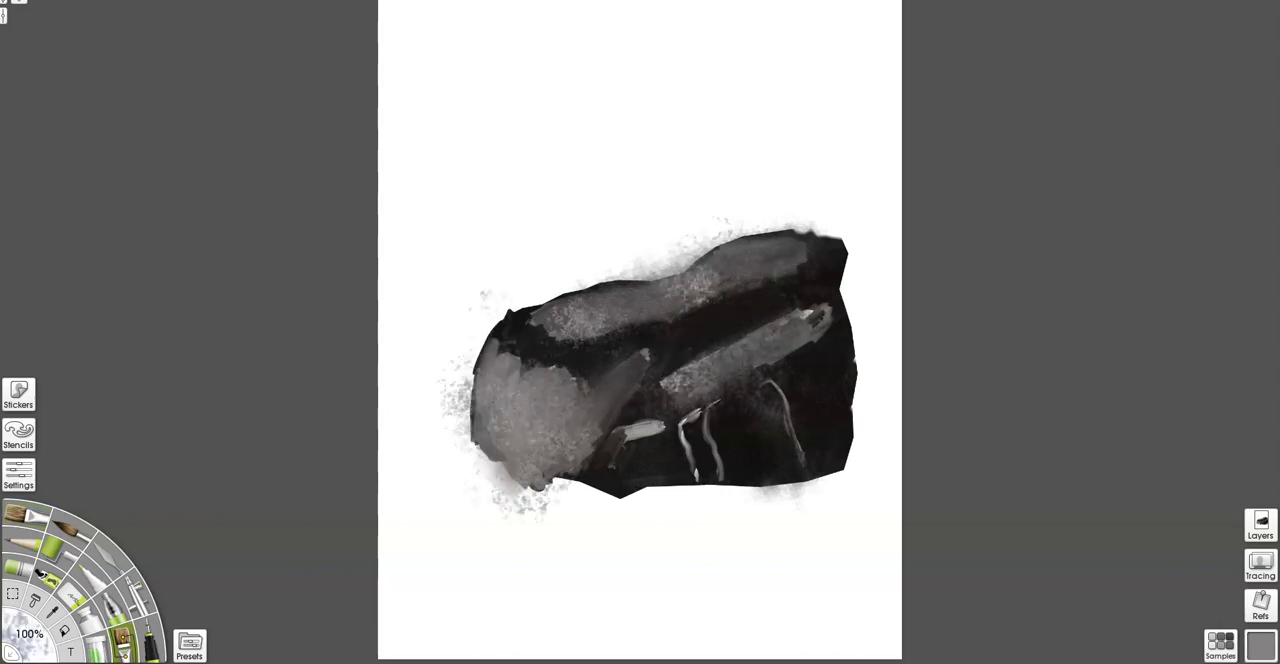
# Add more speckled texture across the boulder's left face, diagonal ridge, lower edge and upper plane.
pyautogui.moveTo(585, 475); pyautogui.dragTo(640, 485)
pyautogui.moveTo(490, 380); pyautogui.dragTo(495, 465)
pyautogui.moveTo(535, 385); pyautogui.dragTo(625, 410)
pyautogui.moveTo(690, 390); pyautogui.dragTo(780, 340)
pyautogui.moveTo(590, 490); pyautogui.dragTo(635, 450)
pyautogui.moveTo(585, 330); pyautogui.dragTo(790, 245)
pyautogui.moveTo(620, 290); pyautogui.dragTo(545, 315)
# Select the area around the boulder's upper and left outline and delete the stray spray outside it.
pyautogui.click(13, 594)
pyautogui.click(688, 275)
pyautogui.click(607, 284)
pyautogui.click(518, 310)
pyautogui.click(476, 368)
pyautogui.press('Delete')
pyautogui.moveTo(465, 450)
pyautogui.mouseDown()
pyautogui.moveTo(630, 478)
pyautogui.moveTo(850, 488)
pyautogui.moveTo(855, 325)
pyautogui.moveTo(815, 240)
pyautogui.mouseUp()
# Erase the overspray around the boulder's lower and right edges to smooth its outline, and cut a light streak near the lower middle.
pyautogui.click(72, 596)
pyautogui.moveTo(672, 510)
pyautogui.mouseDown()
pyautogui.moveTo(795, 508)
pyautogui.moveTo(863, 345)
pyautogui.moveTo(815, 226)
pyautogui.mouseUp()
pyautogui.moveTo(715, 509); pyautogui.dragTo(615, 508)
pyautogui.moveTo(845, 420); pyautogui.dragTo(842, 475)
pyautogui.moveTo(825, 495)
pyautogui.mouseDown()
pyautogui.moveTo(600, 498)
pyautogui.moveTo(490, 470)
pyautogui.mouseUp()
pyautogui.moveTo(495, 475); pyautogui.dragTo(460, 420)
pyautogui.moveTo(677, 434); pyautogui.dragTo(687, 485)
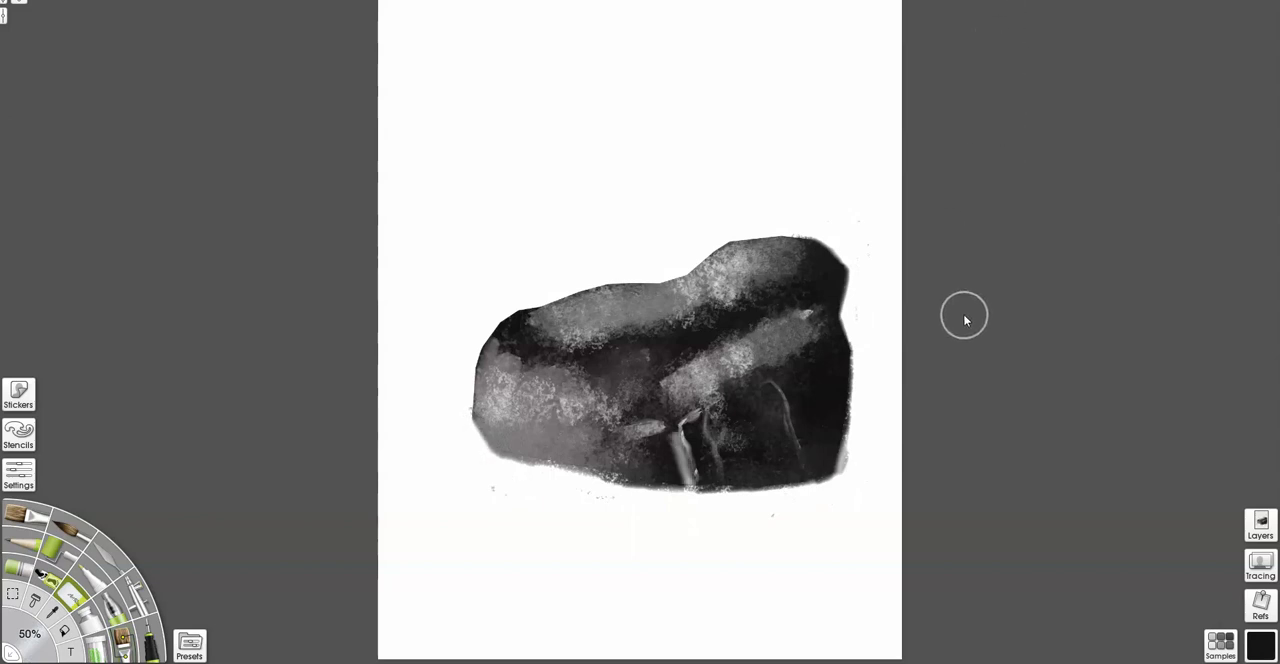
# Brighten the boulder's diagonal ridge and rework the tones along its upper plane.
pyautogui.moveTo(534, 320)
pyautogui.mouseDown()
pyautogui.moveTo(591, 277)
pyautogui.moveTo(657, 289)
pyautogui.mouseUp()
pyautogui.moveTo(530, 318); pyautogui.dragTo(555, 317)
pyautogui.moveTo(682, 372)
pyautogui.mouseDown()
pyautogui.moveTo(658, 370)
pyautogui.moveTo(684, 367)
pyautogui.moveTo(686, 420)
pyautogui.moveTo(697, 402)
pyautogui.mouseUp()
pyautogui.moveTo(625, 316); pyautogui.dragTo(794, 317)
pyautogui.moveTo(660, 380); pyautogui.dragTo(755, 340)
pyautogui.moveTo(630, 308)
pyautogui.mouseDown()
pyautogui.moveTo(526, 324)
pyautogui.moveTo(682, 304)
pyautogui.mouseUp()
# Paint light grey oil facets on the boulder's upper-left plane, left edge and lower face, and extend its right side in black.
pyautogui.click(27, 515)
pyautogui.moveTo(551, 320)
pyautogui.mouseDown()
pyautogui.moveTo(652, 312)
pyautogui.moveTo(606, 292)
pyautogui.mouseUp()
pyautogui.moveTo(494, 352); pyautogui.dragTo(490, 440)
pyautogui.moveTo(846, 285); pyautogui.dragTo(826, 476)
pyautogui.moveTo(496, 430); pyautogui.dragTo(538, 446)
pyautogui.moveTo(660, 376); pyautogui.dragTo(564, 442)
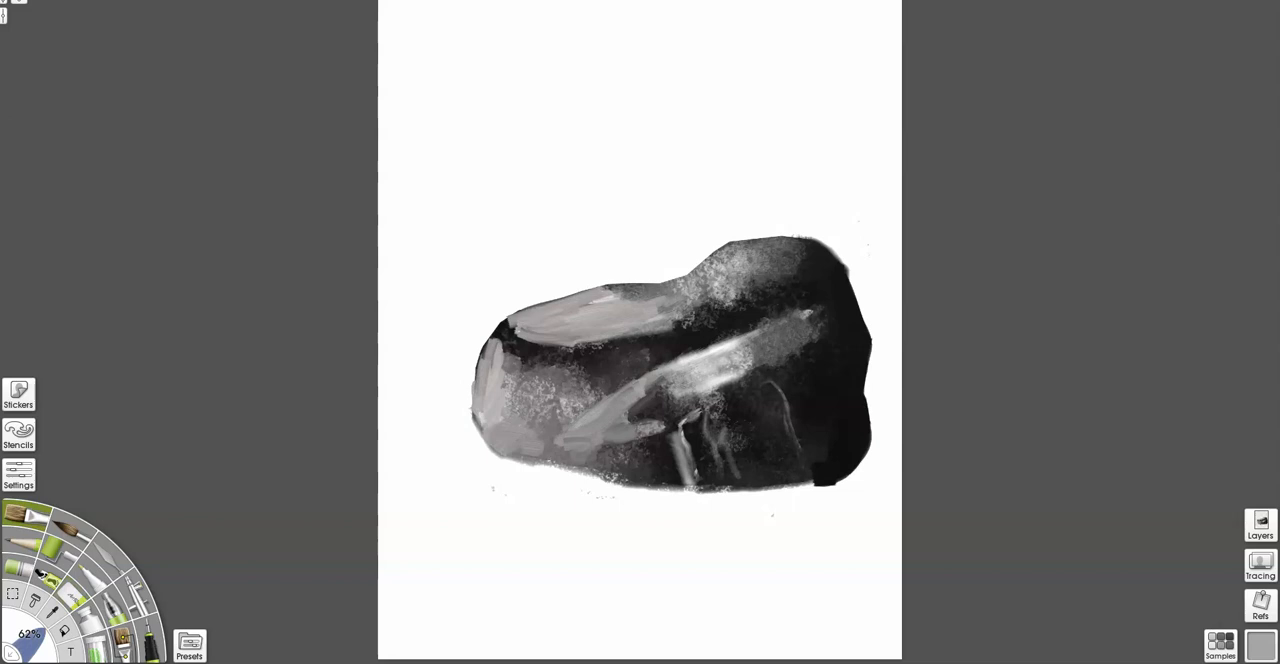
# Cover the dark gap on the boulder's upper-left side with grey brush strokes joining the facets.
pyautogui.moveTo(664, 326); pyautogui.dragTo(524, 388)
pyautogui.moveTo(508, 326)
pyautogui.mouseDown()
pyautogui.moveTo(586, 342)
pyautogui.moveTo(500, 384)
pyautogui.mouseUp()
pyautogui.moveTo(502, 326); pyautogui.dragTo(478, 396)
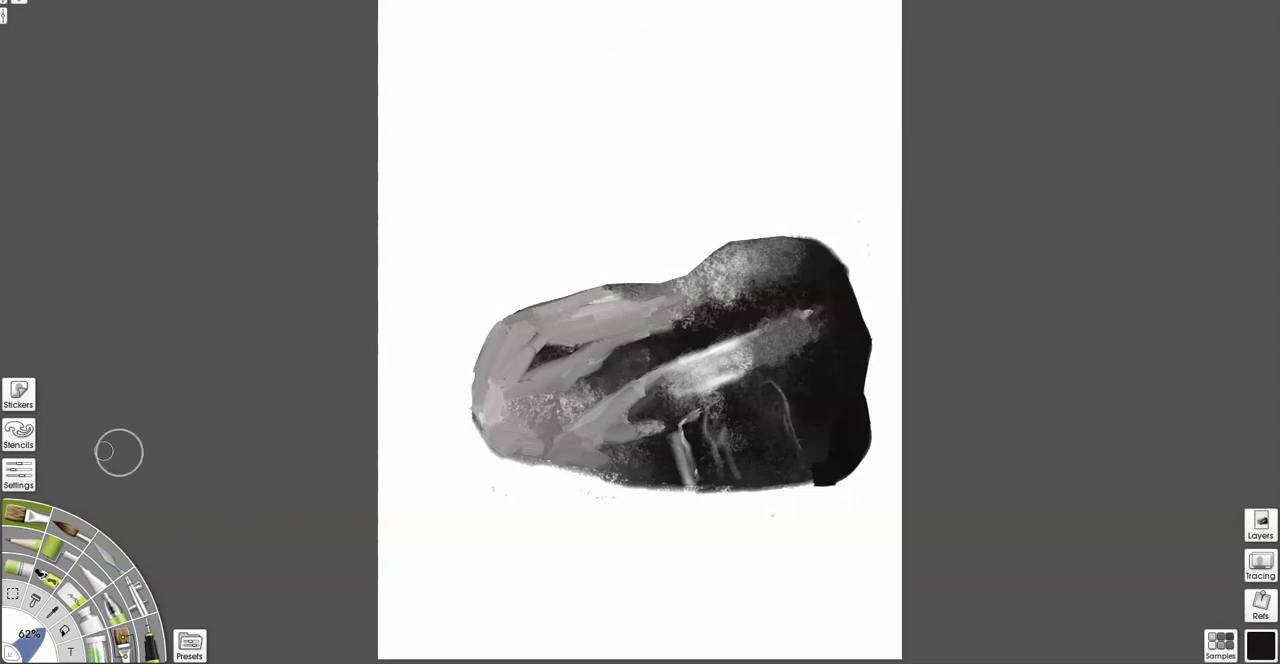
# Browse the Stone & Rock and nature stencil groups for examples of custom stencils.
pyautogui.click(18, 434)
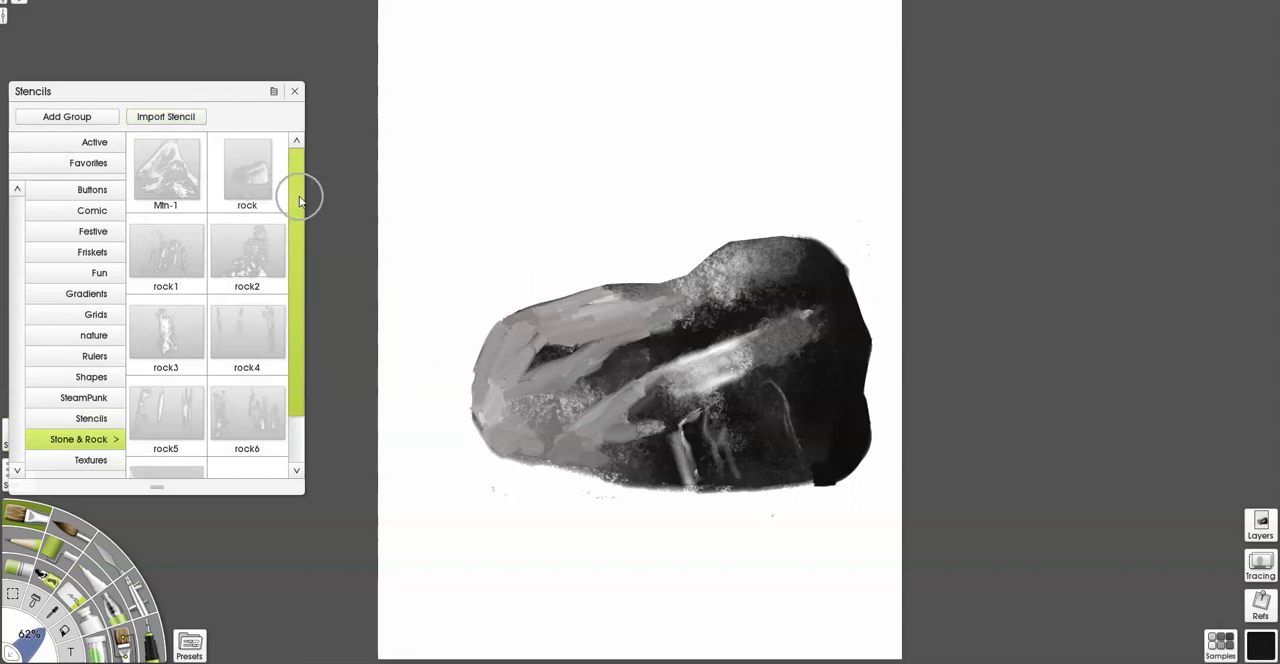
pyautogui.scroll(-2, 299, 215)
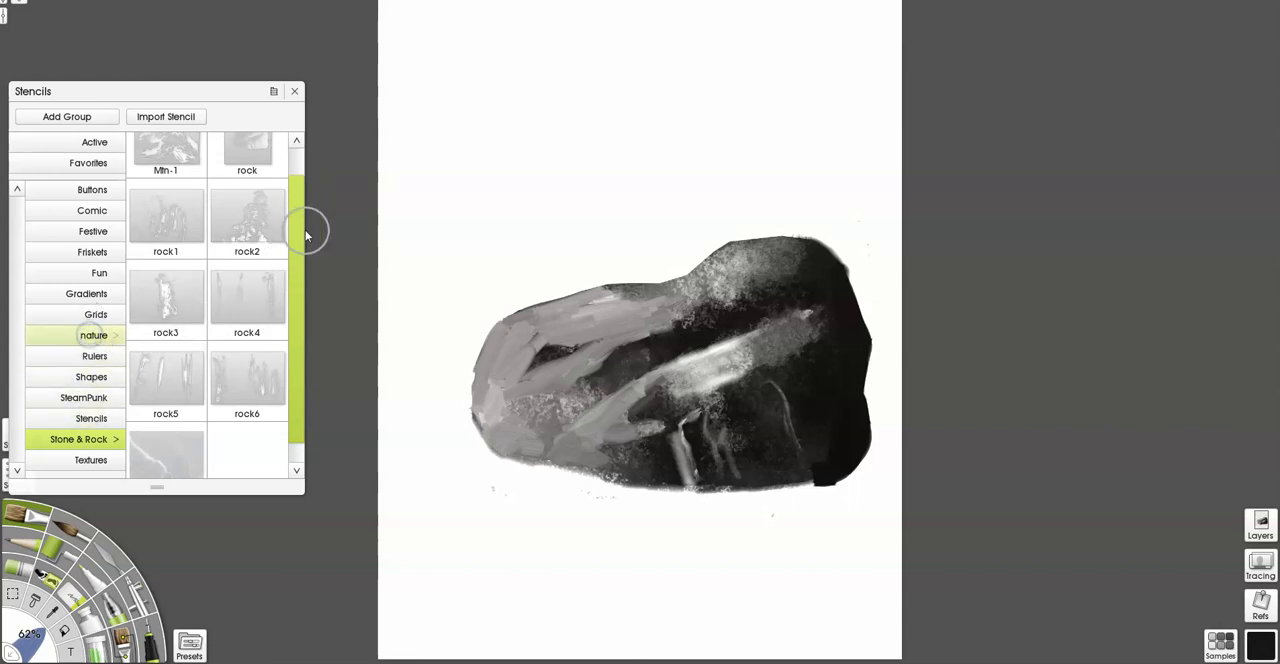
pyautogui.moveTo(297, 200); pyautogui.dragTo(291, 408)
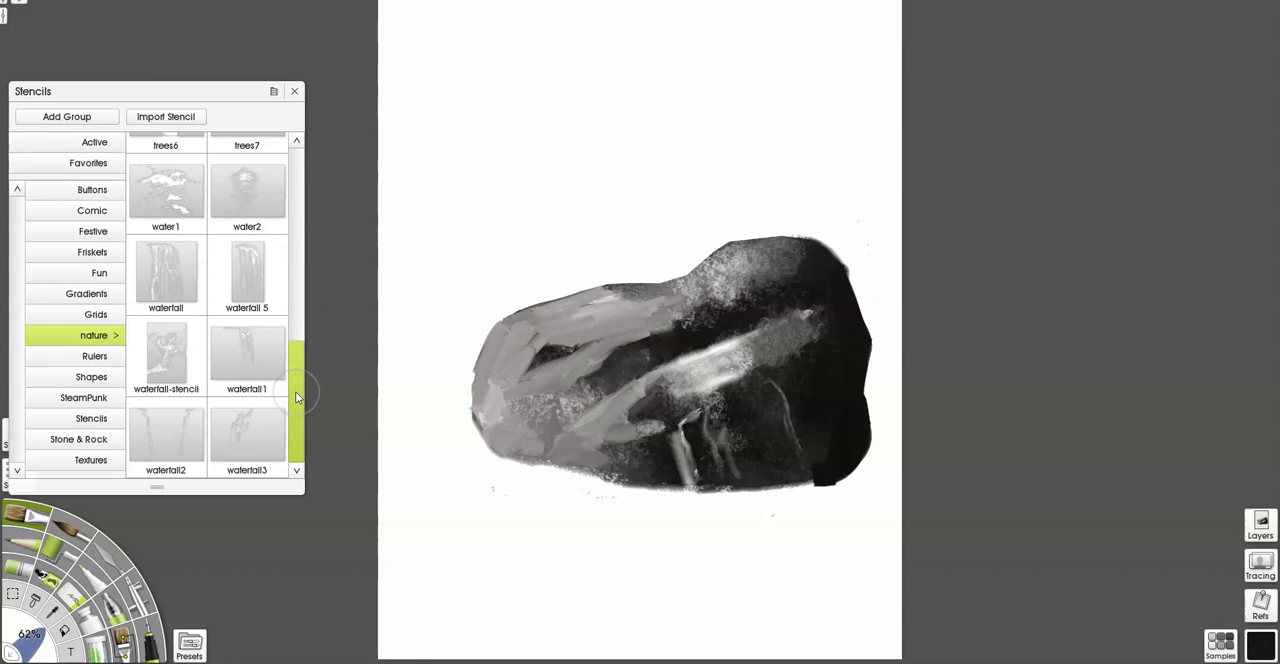
pyautogui.moveTo(296, 396); pyautogui.dragTo(298, 193)
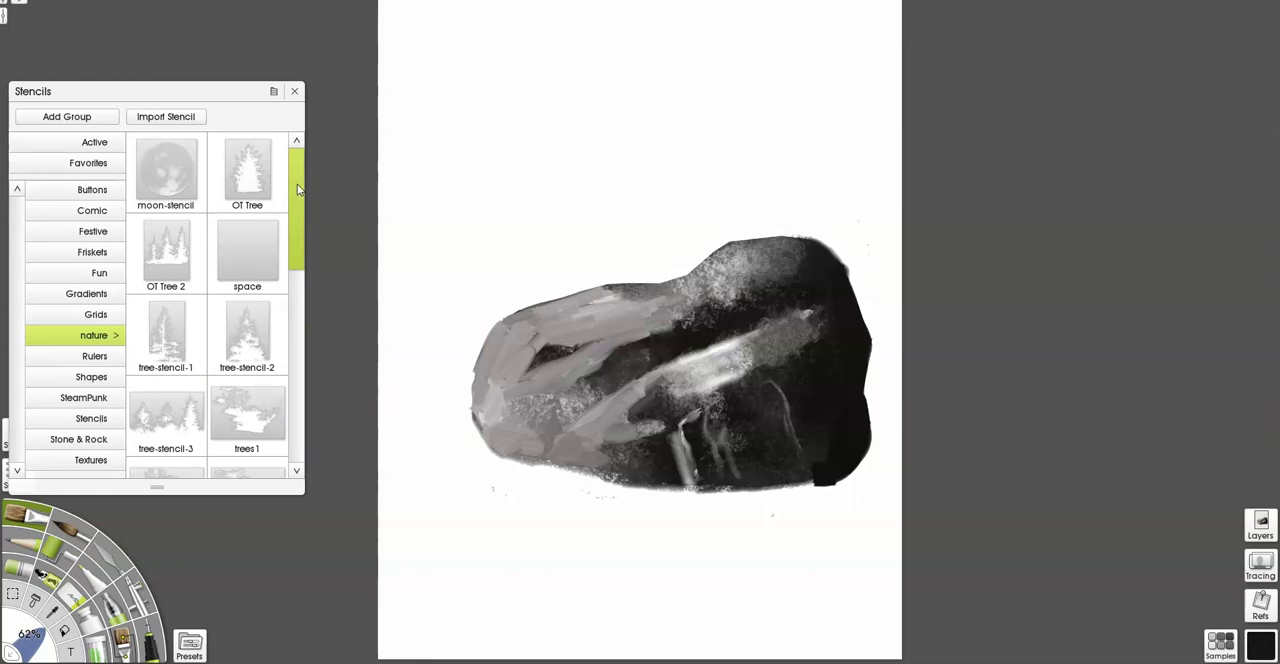
pyautogui.moveTo(297, 189); pyautogui.dragTo(295, 230)
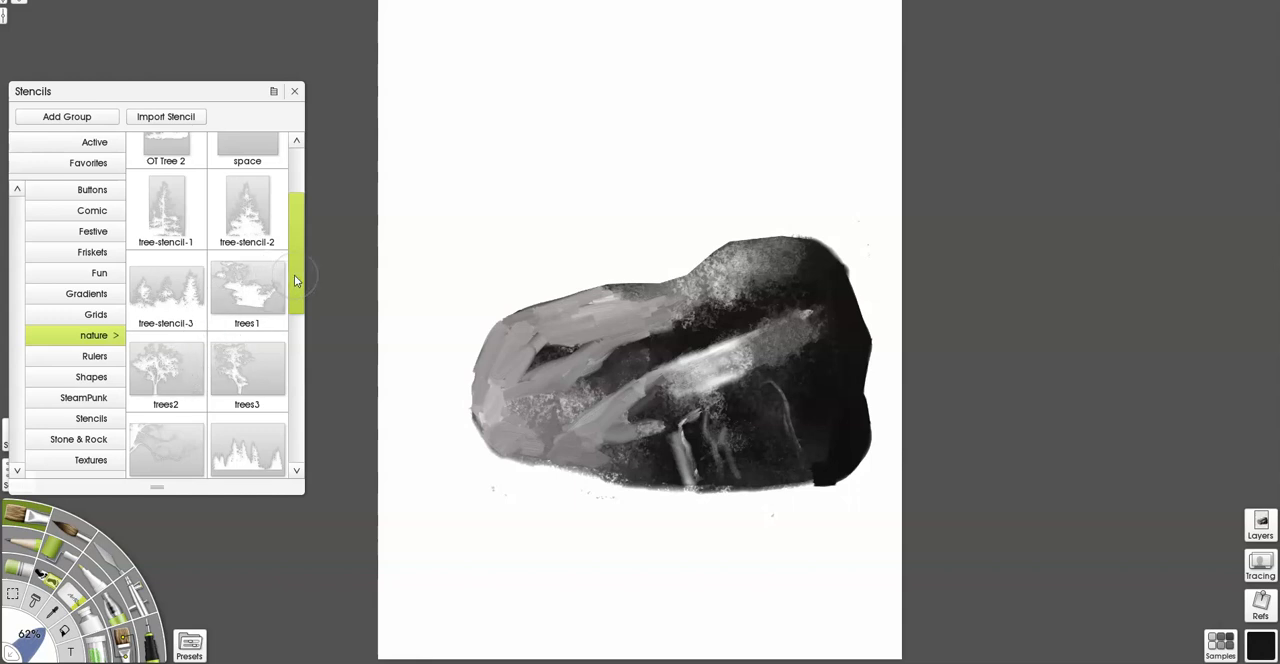
pyautogui.moveTo(295, 278); pyautogui.dragTo(303, 247)
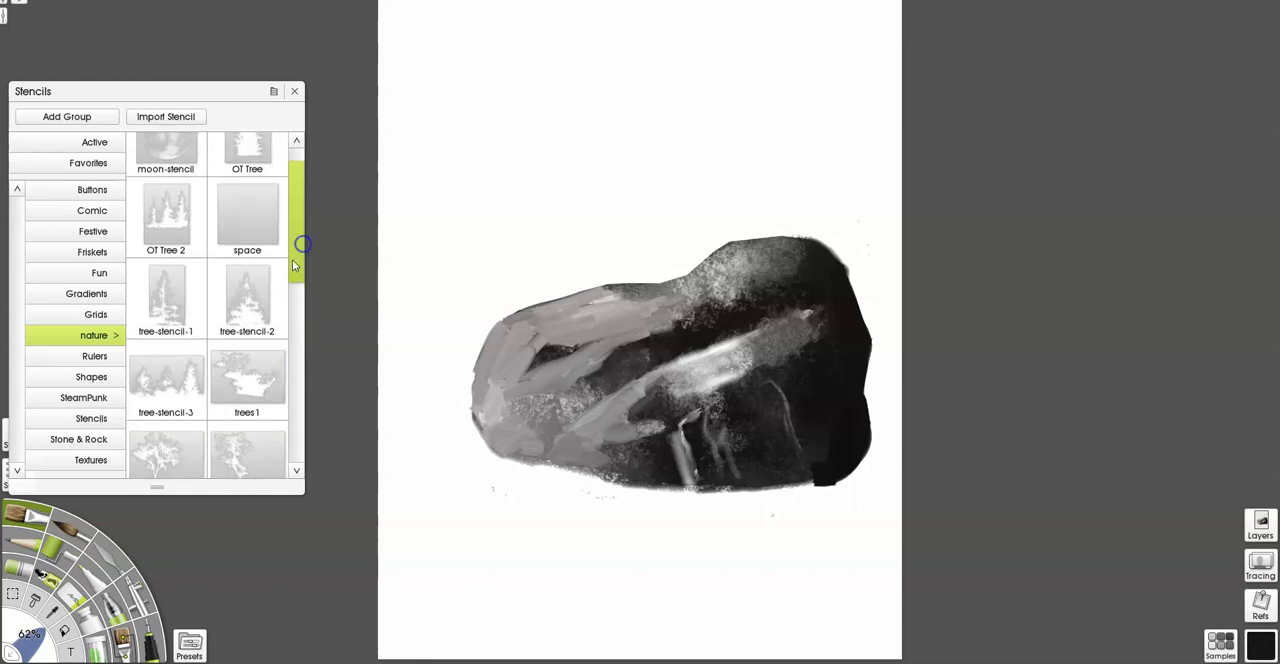
# Try out the OT Tree 2 stencil above the boulder and remove it from the canvas.
pyautogui.click(170, 235)
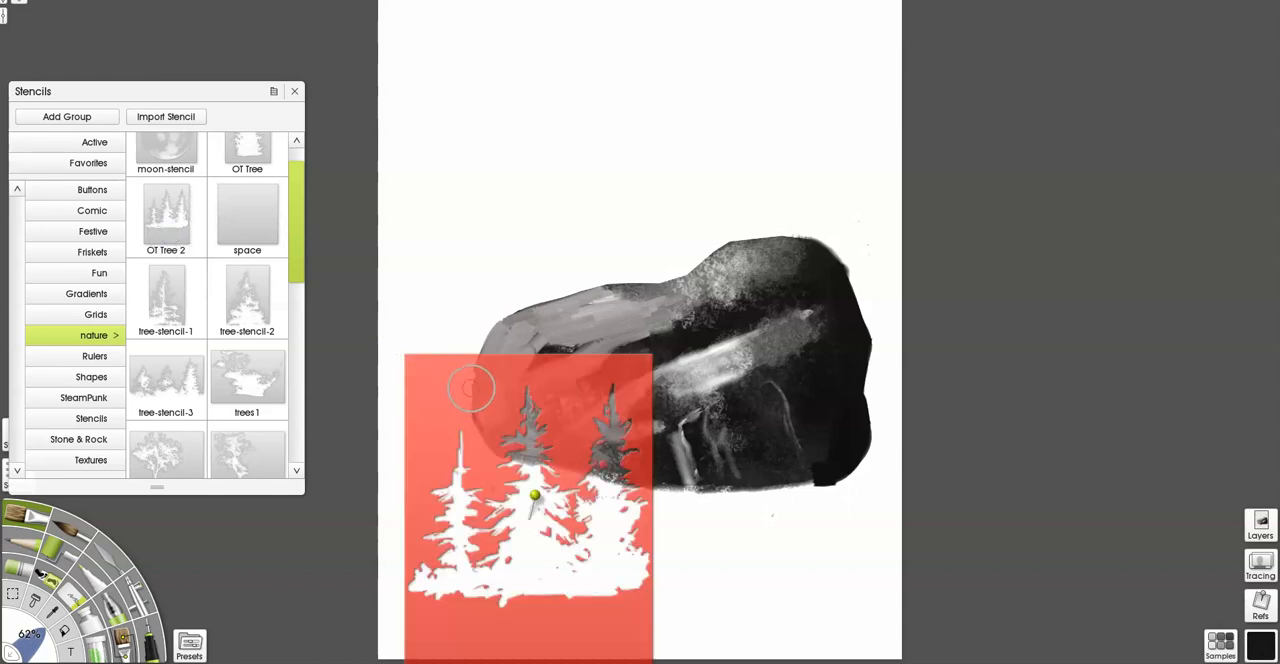
pyautogui.moveTo(472, 387); pyautogui.dragTo(477, 55)
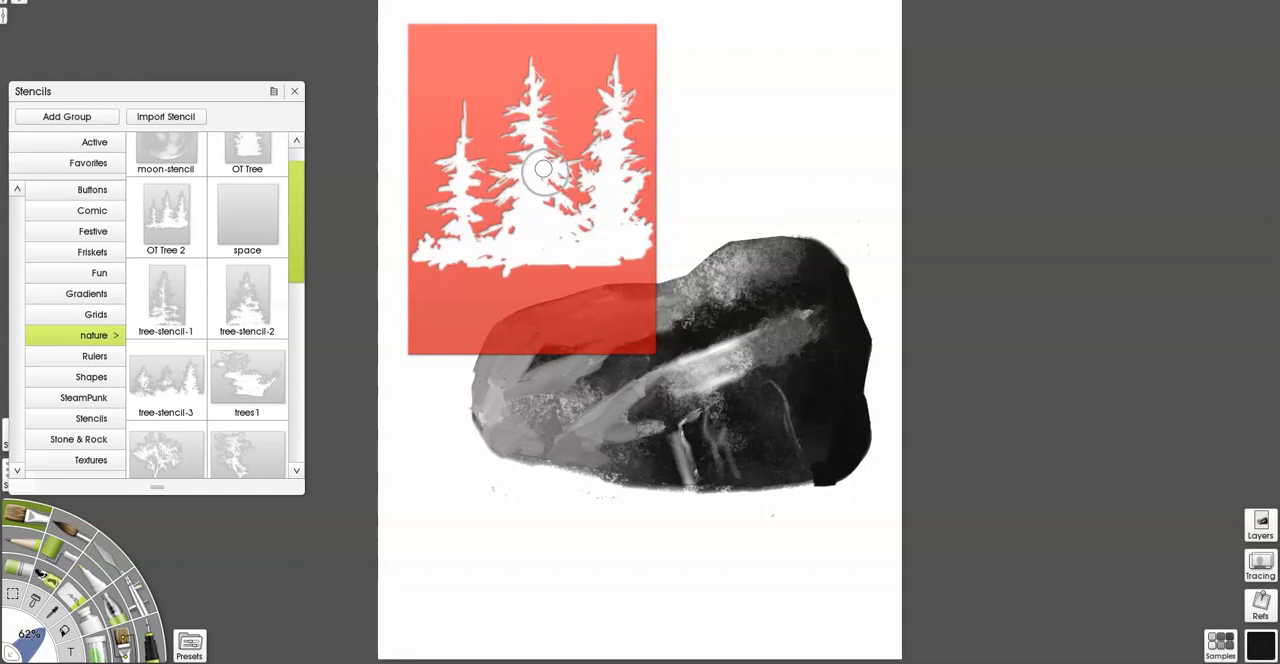
pyautogui.rightClick(555, 312)
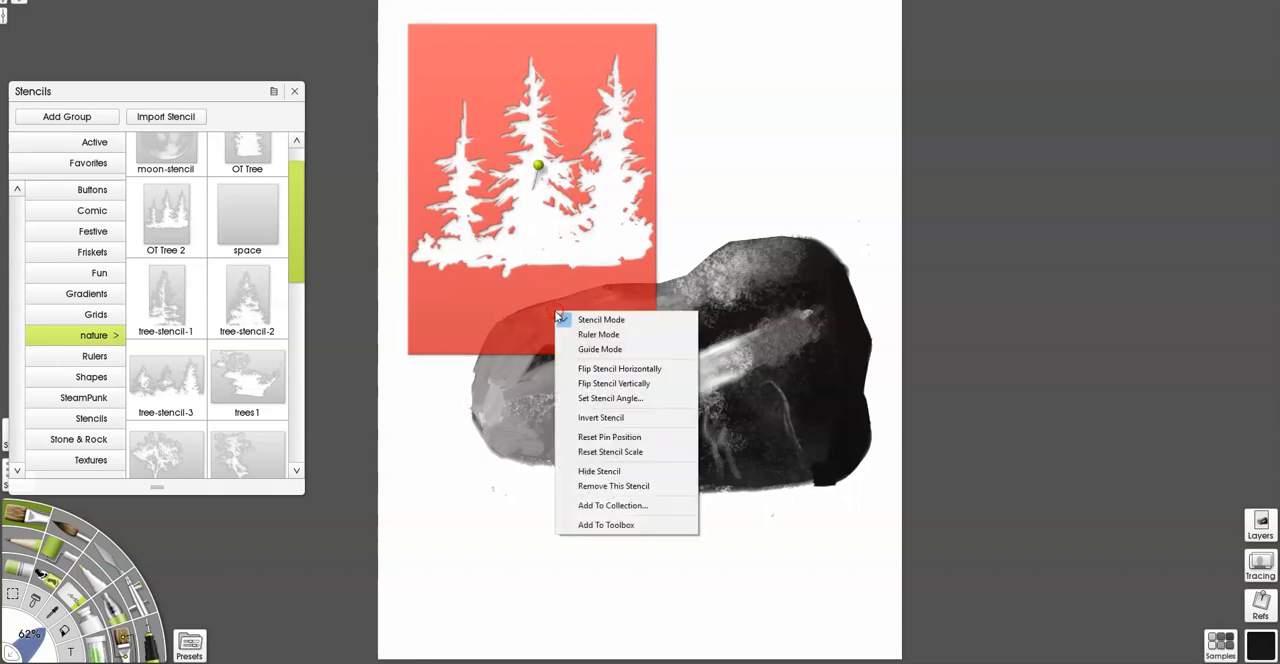
pyautogui.click(584, 488)
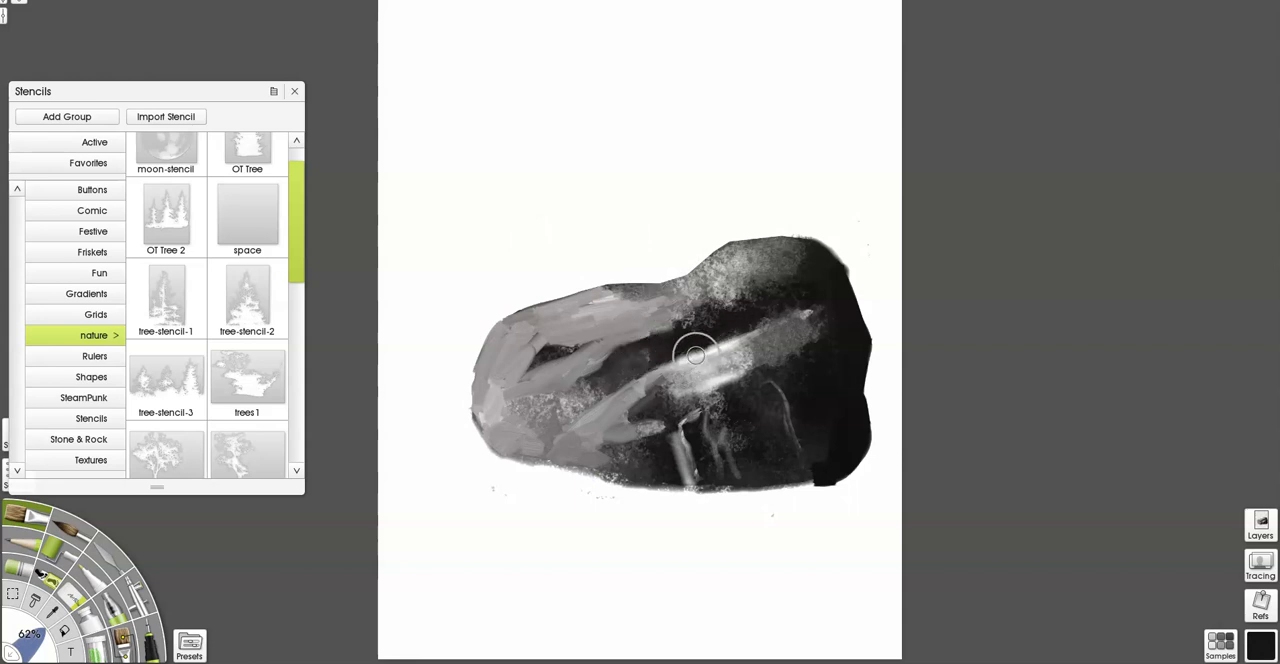
# Create a new stencil from the contents of Layer 2 and move it above the painted boulder.
pyautogui.click(1260, 525)
pyautogui.rightClick(1180, 224)
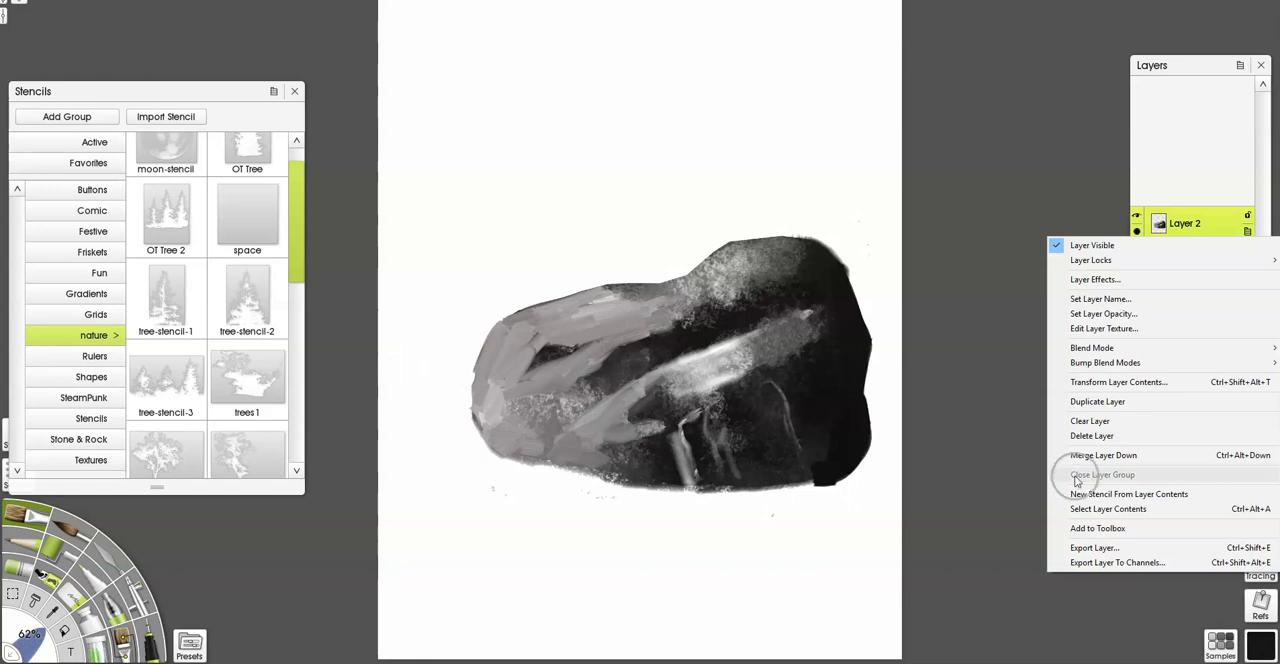
pyautogui.click(1128, 494)
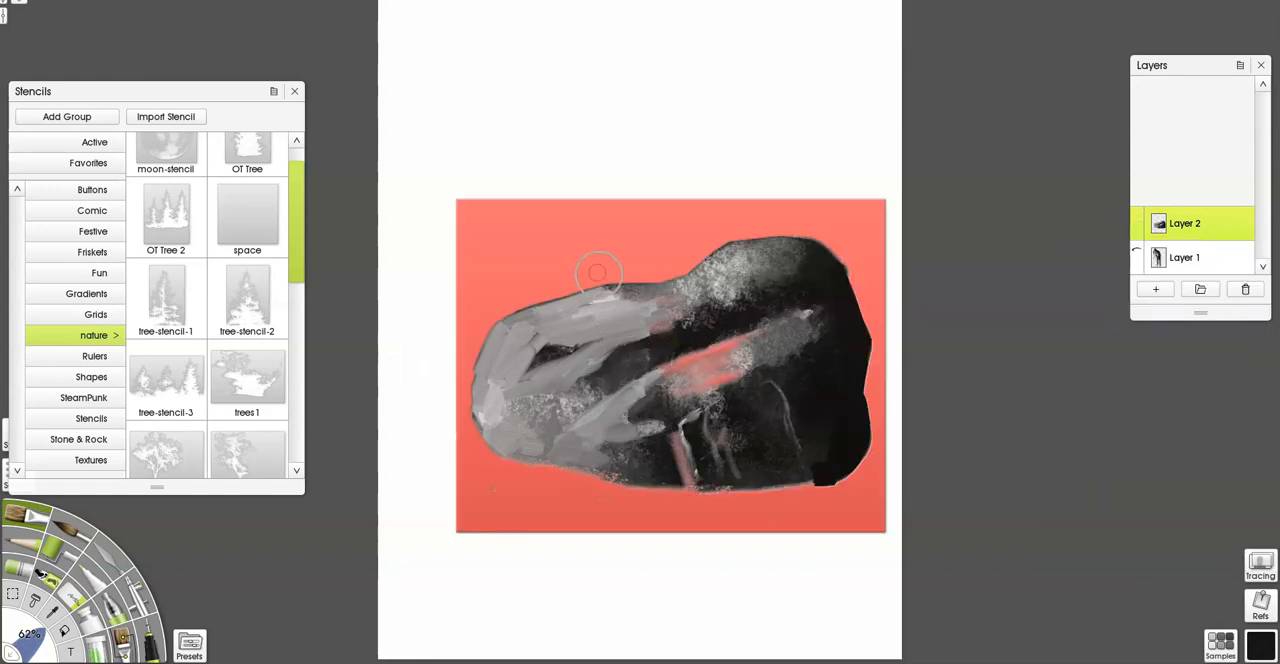
pyautogui.moveTo(589, 254); pyautogui.dragTo(546, 32)
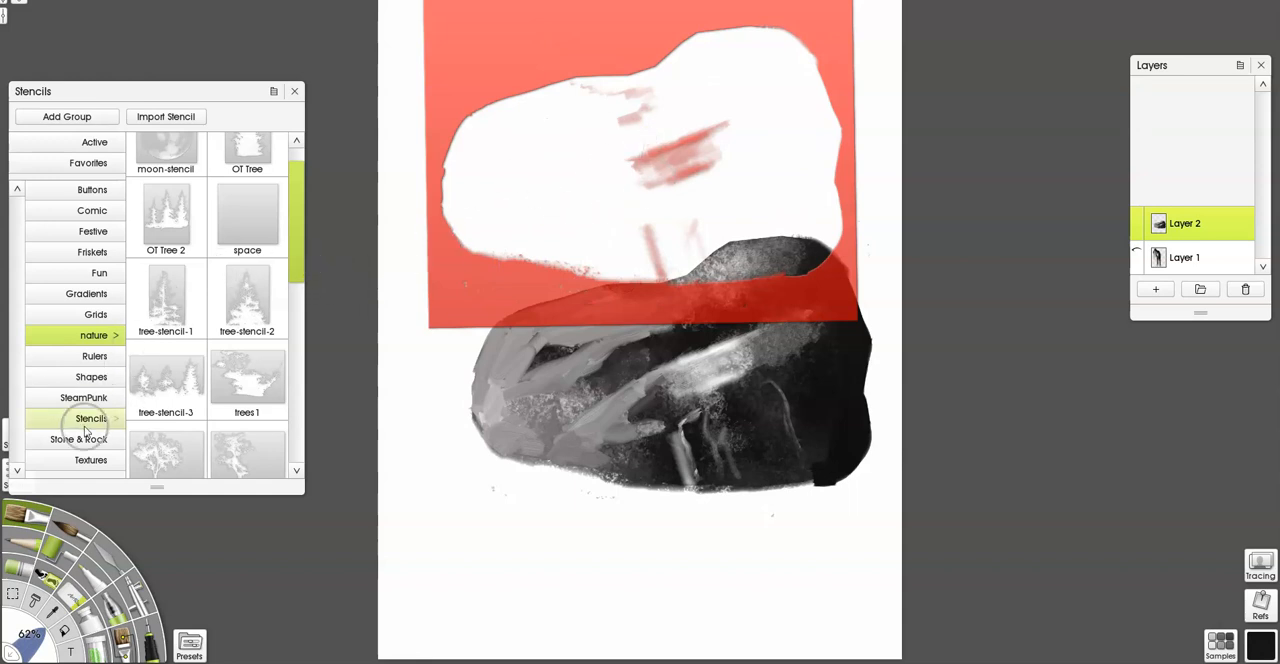
# Add the rock stencil from the Stone & Rock group and place it over the canvas's lower-left area.
pyautogui.click(80, 439)
pyautogui.click(248, 180)
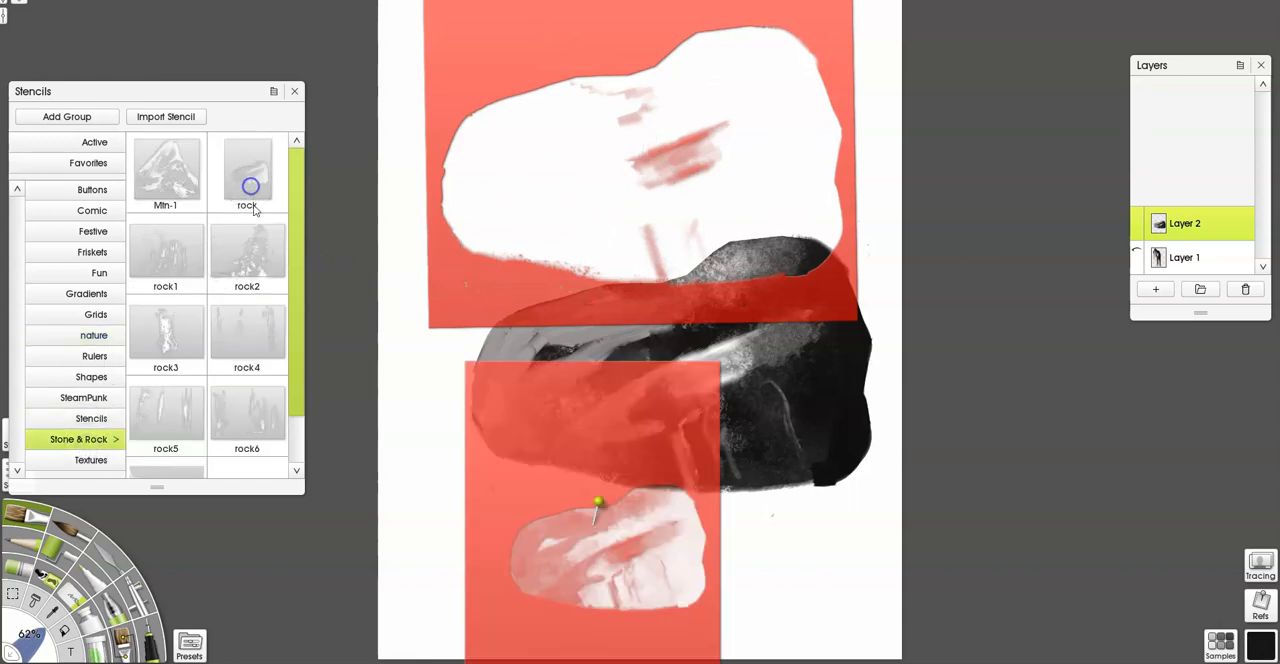
pyautogui.moveTo(557, 464); pyautogui.dragTo(454, 456)
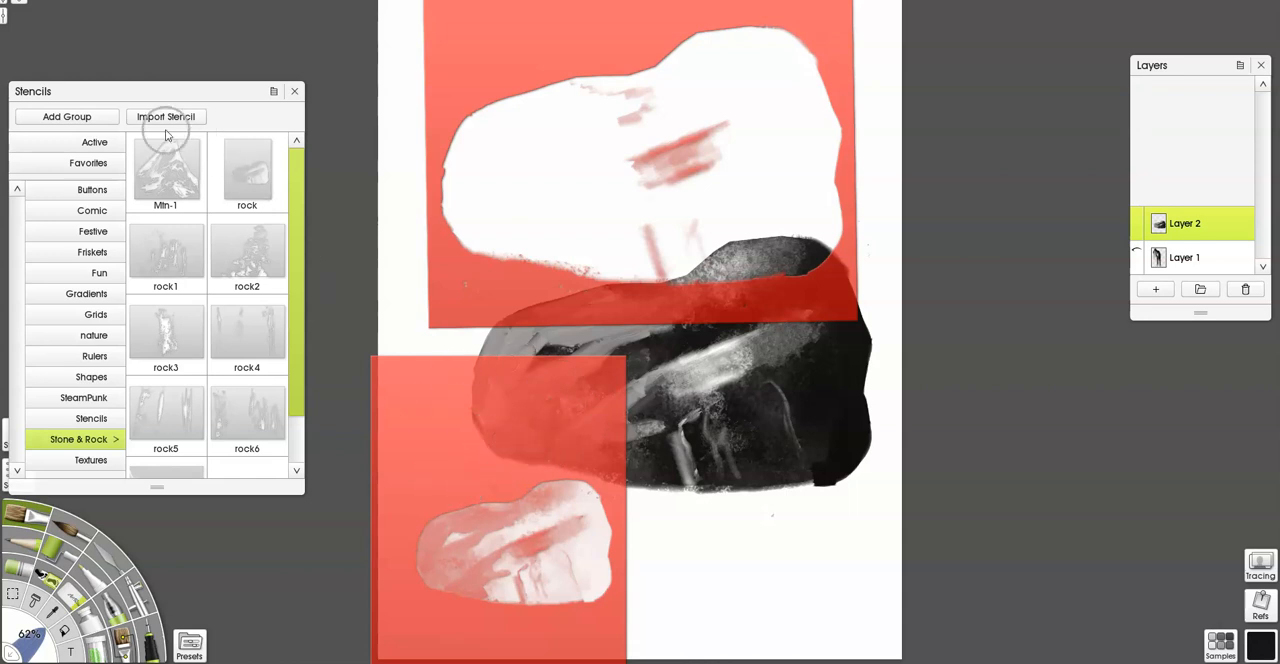
# Remove the rock stencil and the large boulder-shaped stencil from the canvas.
pyautogui.rightClick(453, 435)
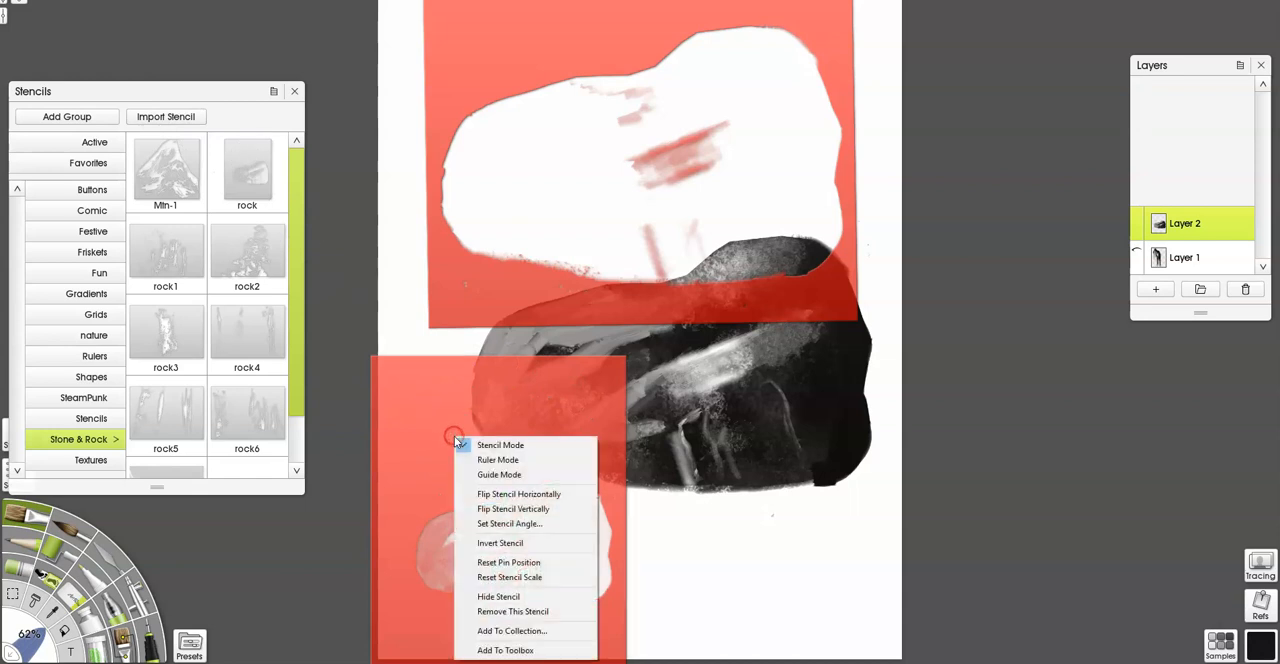
pyautogui.click(522, 611)
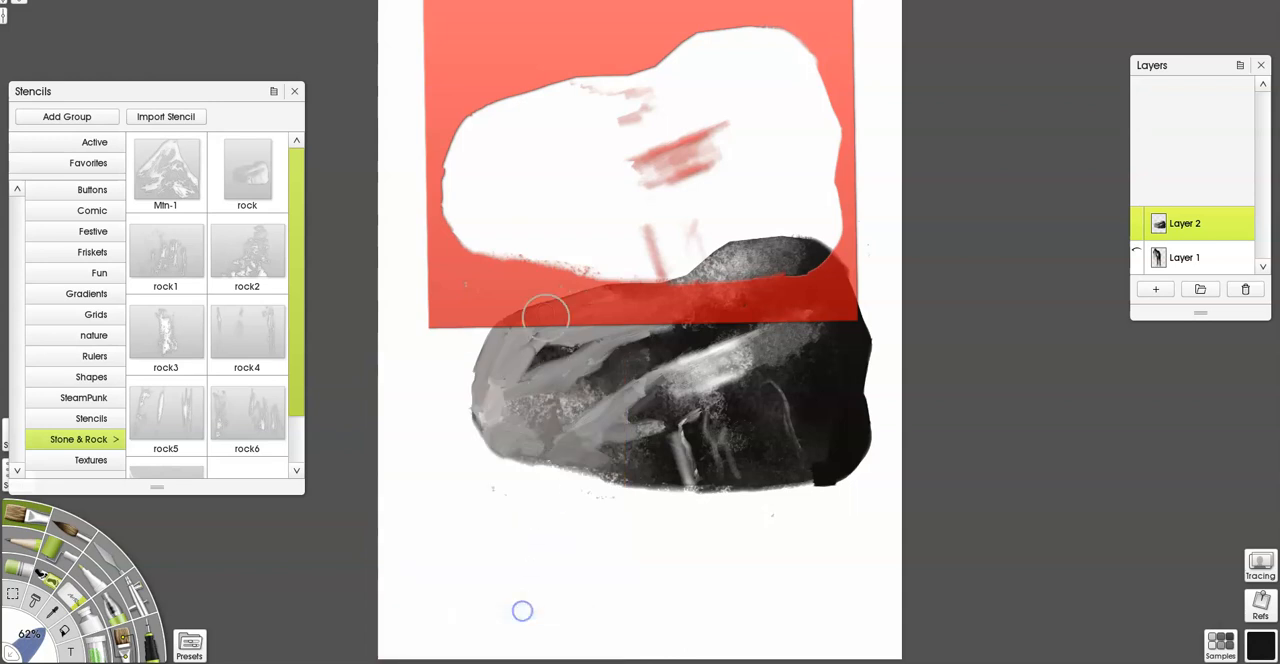
pyautogui.rightClick(508, 280)
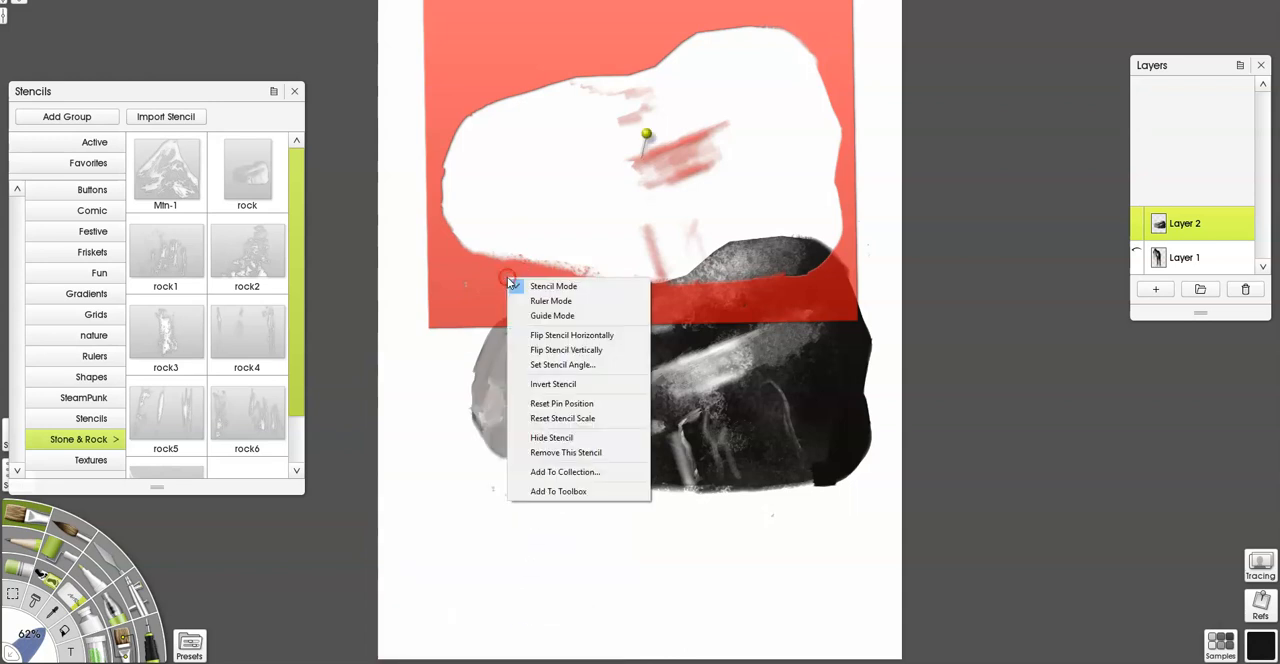
pyautogui.click(556, 452)
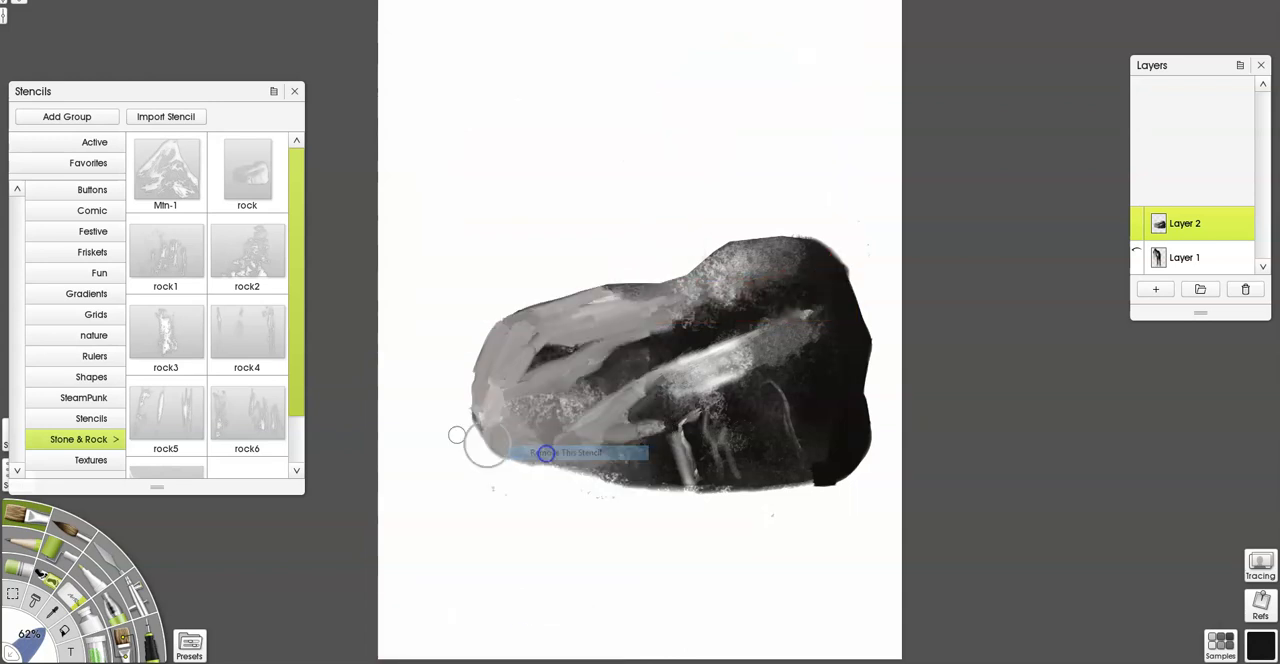
# Add the OT Tree 2 stencil from the nature group and place it over the boulder's upper-left side.
pyautogui.click(100, 336)
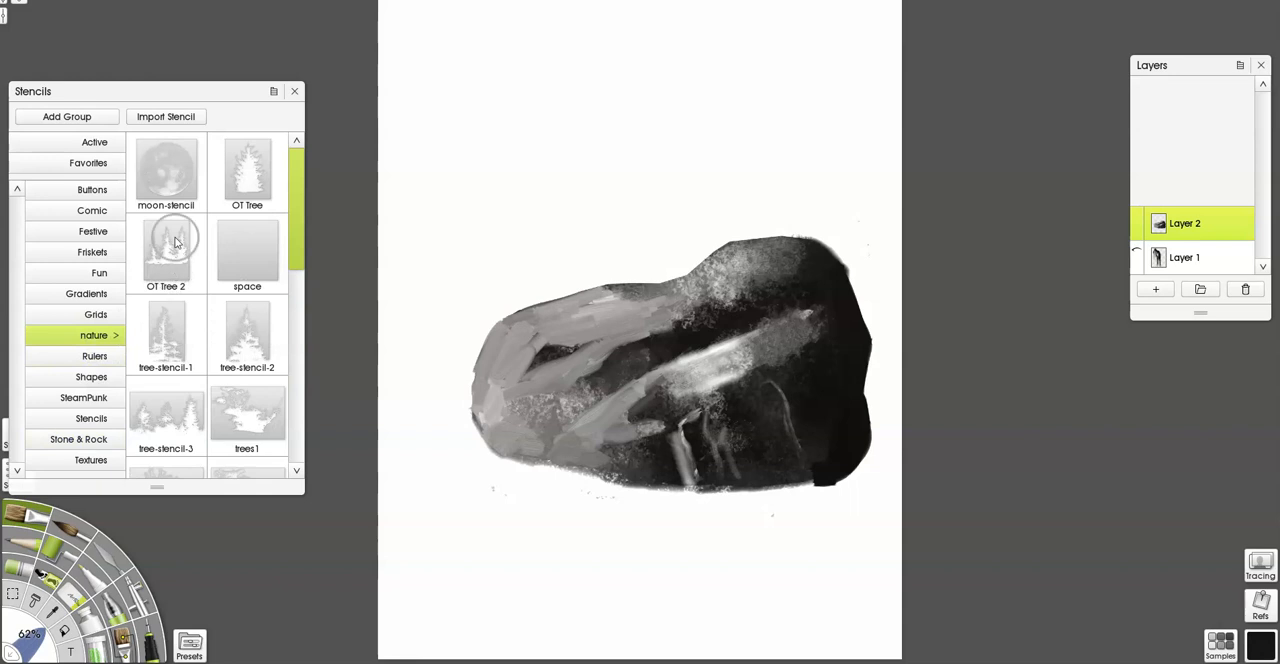
pyautogui.click(181, 277)
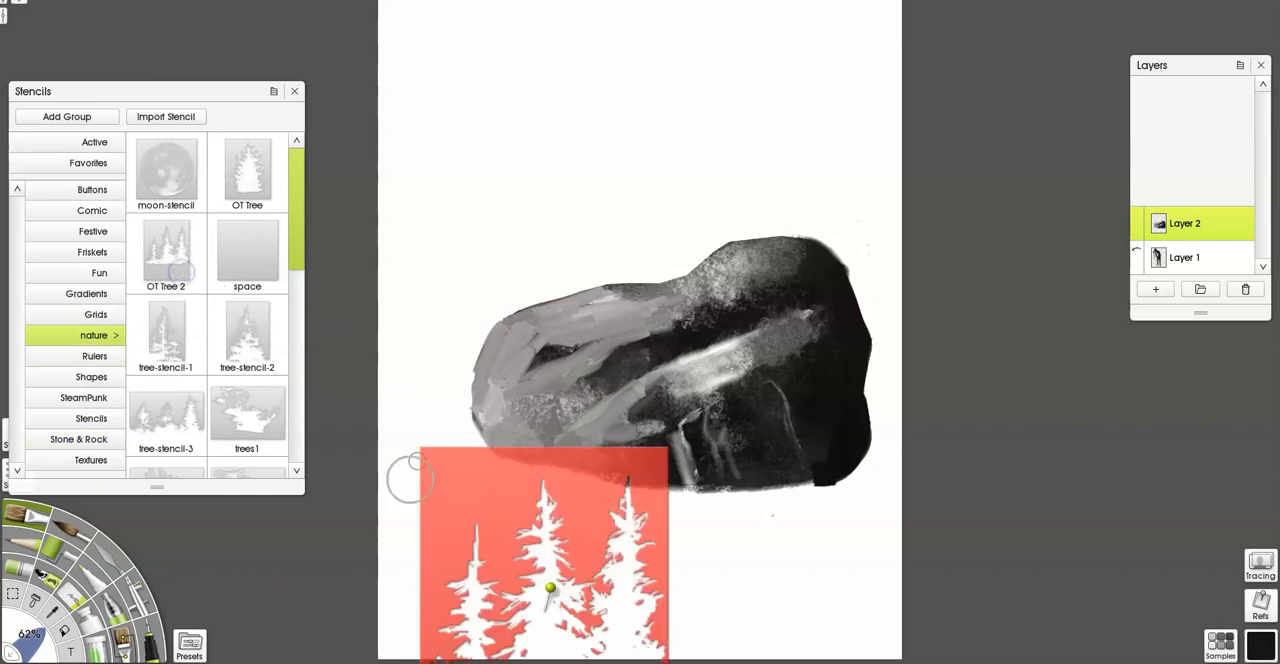
pyautogui.moveTo(514, 504); pyautogui.dragTo(508, 139)
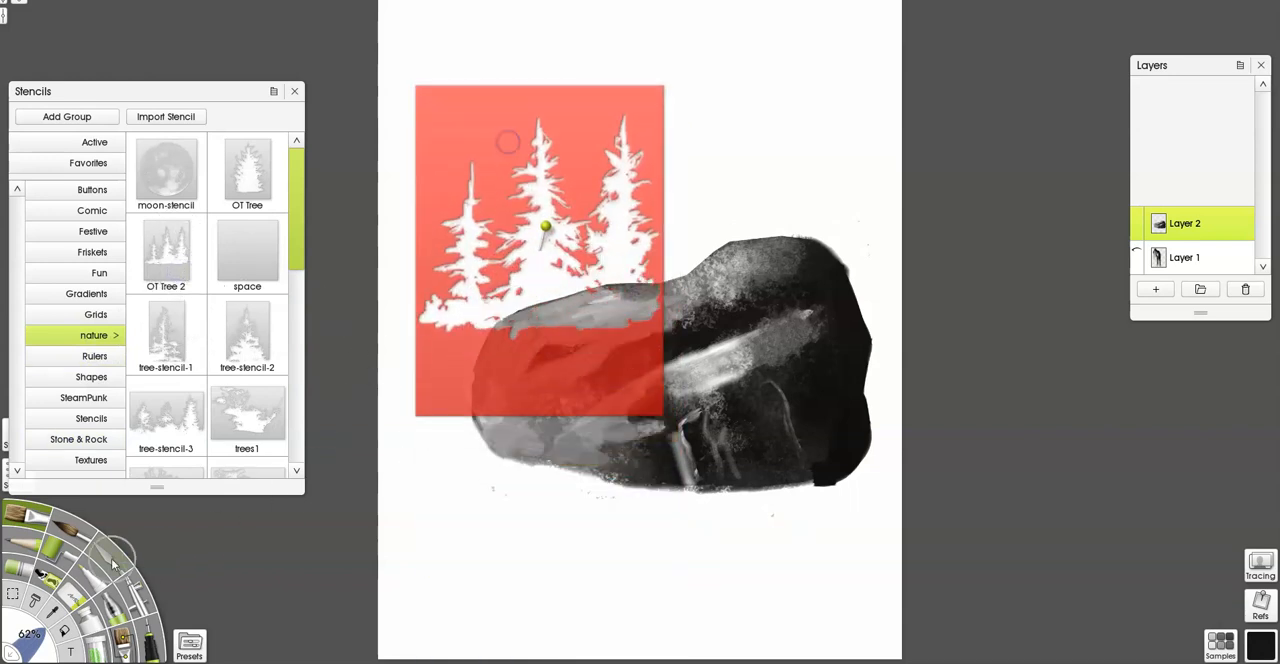
# Draw a rough black pine tree with a thick trunk and branches above the boulder using the pen.
pyautogui.click(151, 638)
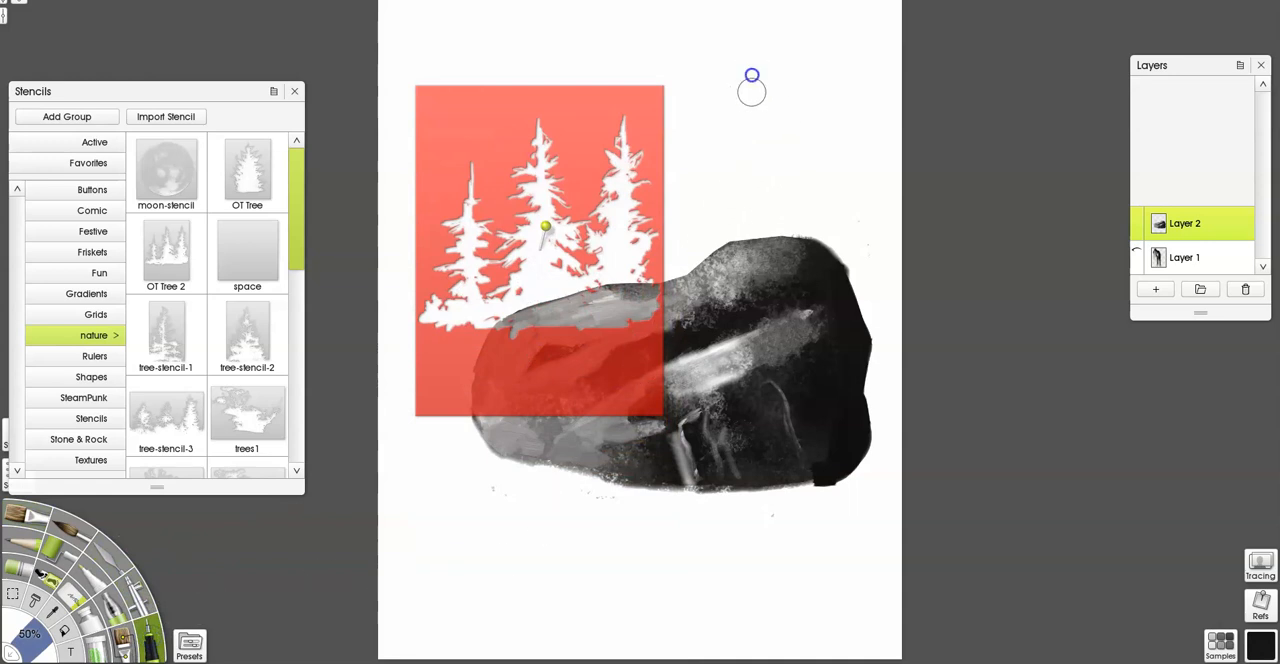
pyautogui.moveTo(752, 85); pyautogui.dragTo(775, 243)
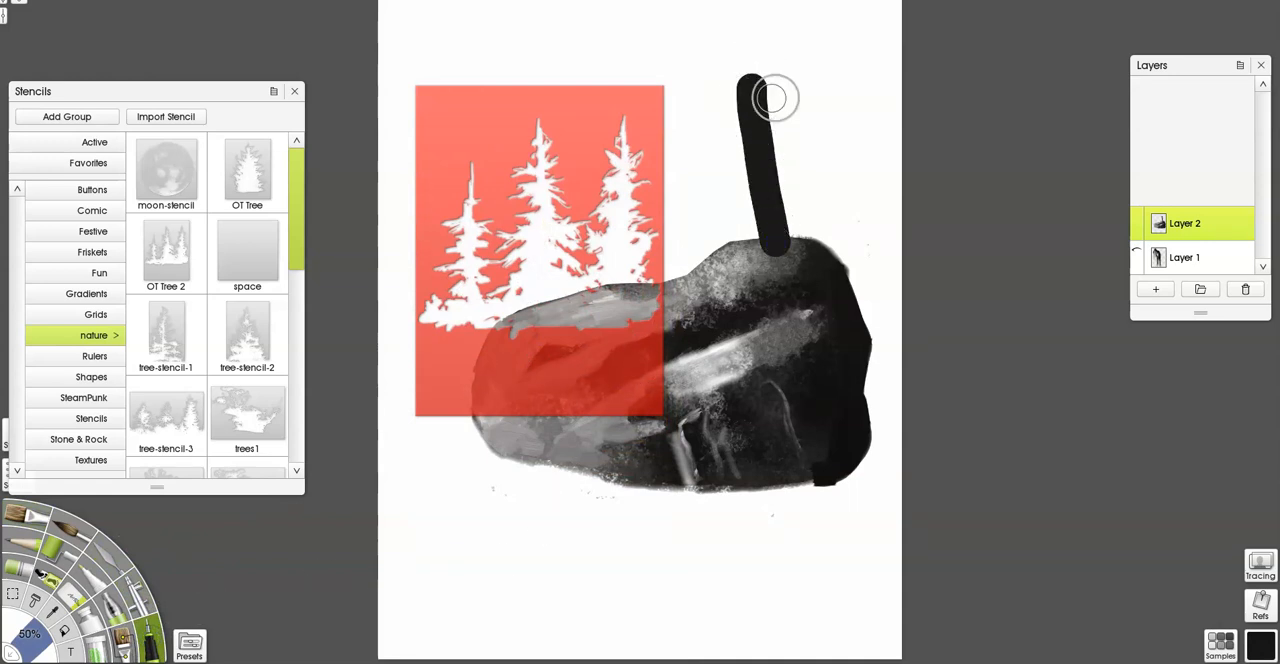
pyautogui.moveTo(754, 40)
pyautogui.mouseDown()
pyautogui.moveTo(757, 118)
pyautogui.moveTo(752, 36)
pyautogui.moveTo(739, 88)
pyautogui.moveTo(699, 113)
pyautogui.moveTo(727, 92)
pyautogui.moveTo(802, 88)
pyautogui.moveTo(829, 128)
pyautogui.moveTo(771, 101)
pyautogui.moveTo(734, 162)
pyautogui.moveTo(752, 154)
pyautogui.moveTo(714, 160)
pyautogui.moveTo(685, 207)
pyautogui.moveTo(743, 160)
pyautogui.moveTo(832, 195)
pyautogui.moveTo(755, 157)
pyautogui.moveTo(826, 226)
pyautogui.mouseUp()
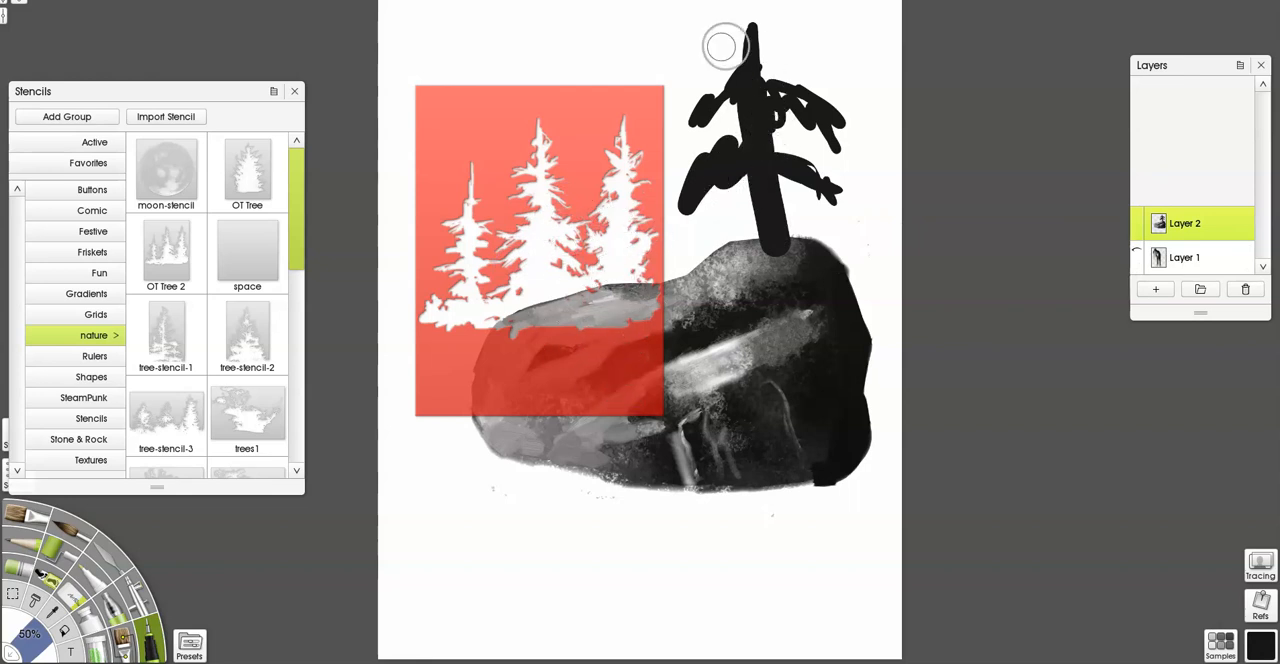
# Circle the pine drawing with a thin black line and draw a heavy black oval around the boulder's bright ridge.
pyautogui.moveTo(794, 29); pyautogui.dragTo(780, 34)
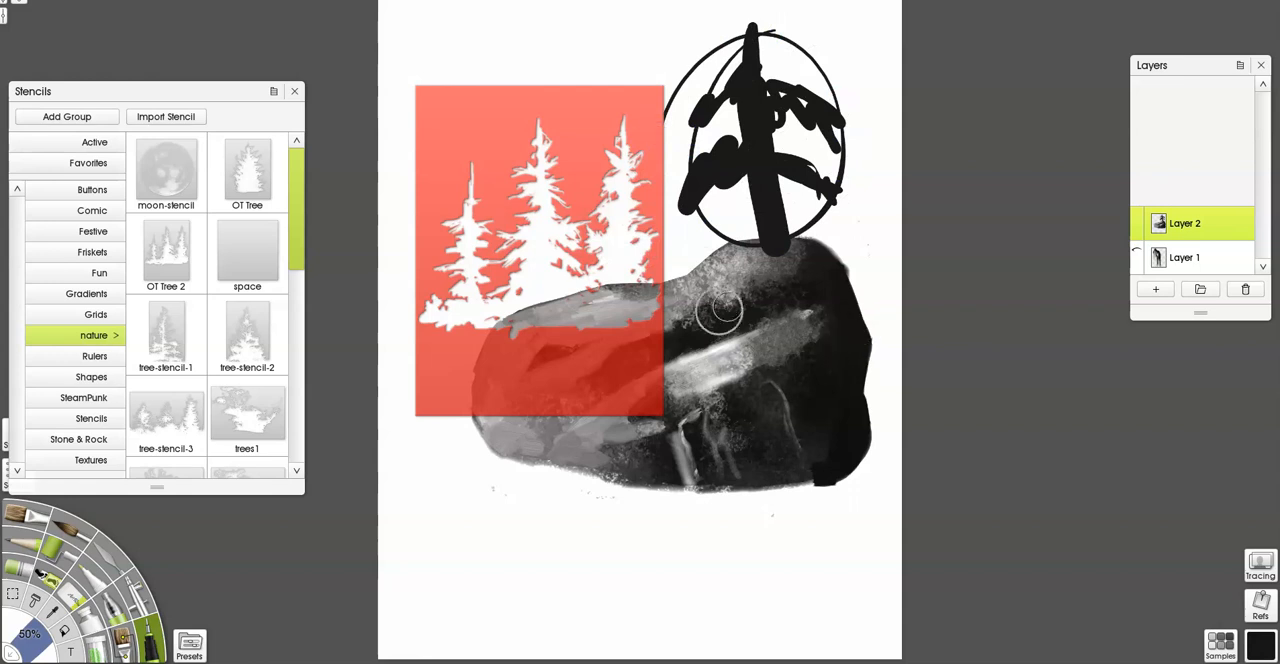
pyautogui.moveTo(722, 311); pyautogui.dragTo(823, 286)
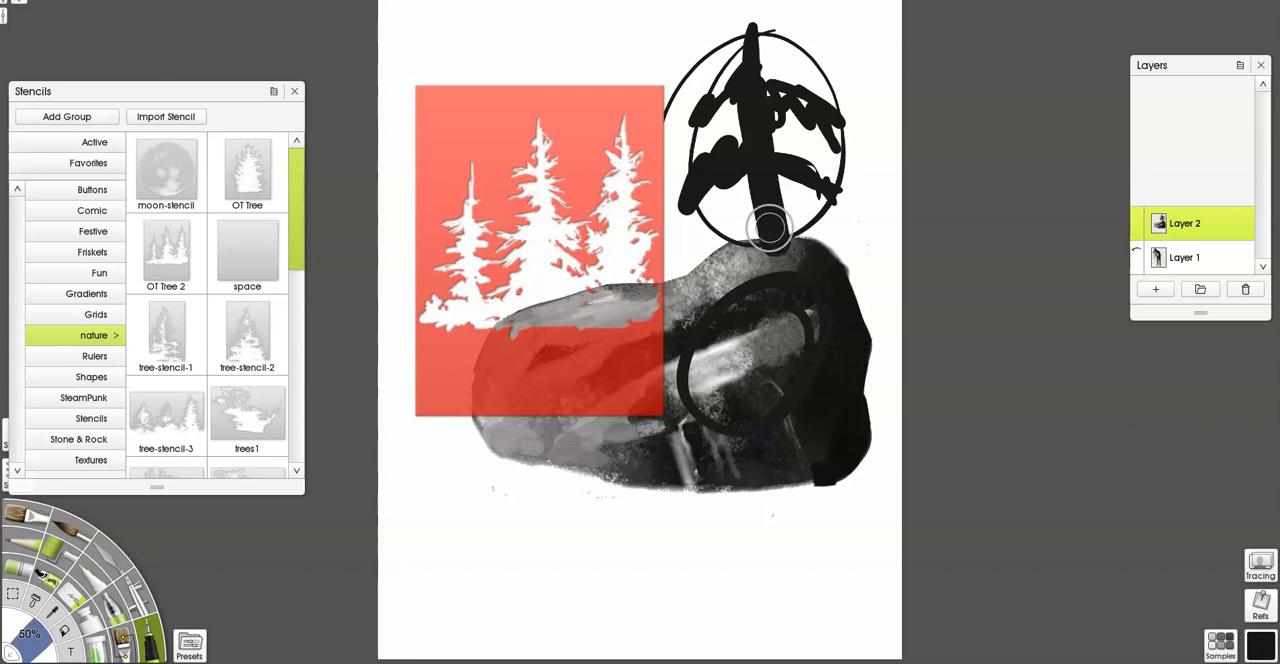
pyautogui.rightClick(772, 228)
pyautogui.click(766, 438)
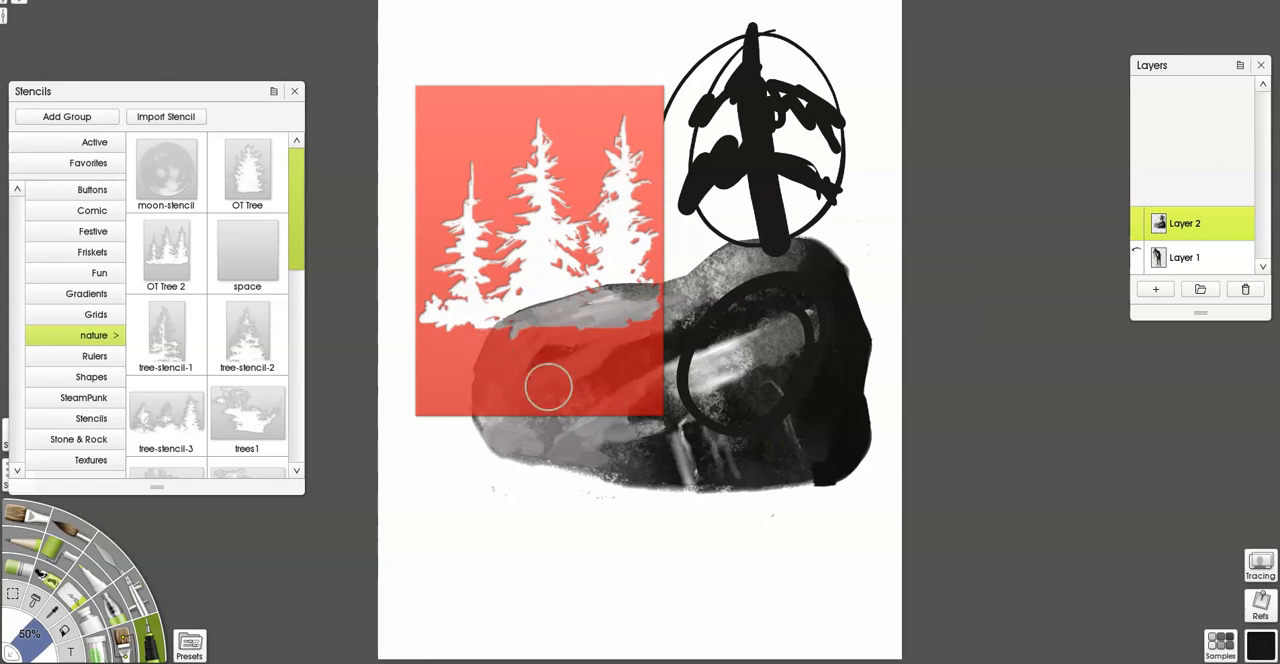
# Add the bare-branch stencil from the nature group and place it below the tree stencil, over the boulder's lower-left edge.
pyautogui.scroll(-3, 230, 326)
pyautogui.scroll(3, 229, 328)
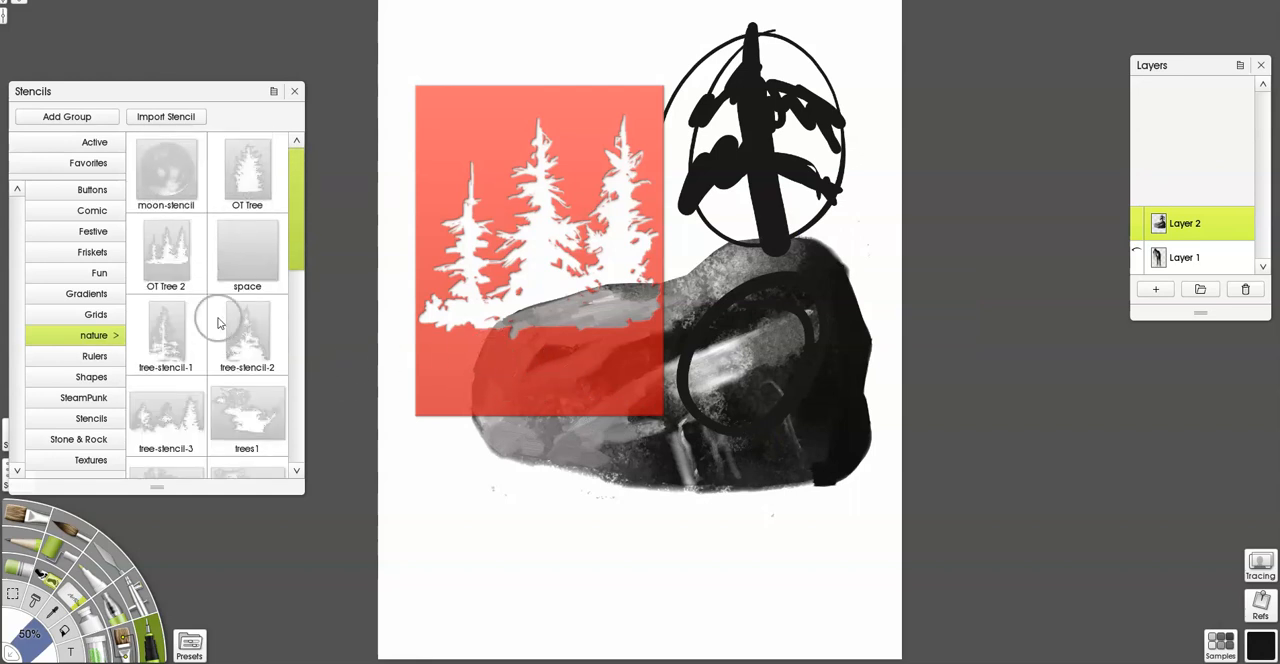
pyautogui.scroll(-3, 222, 325)
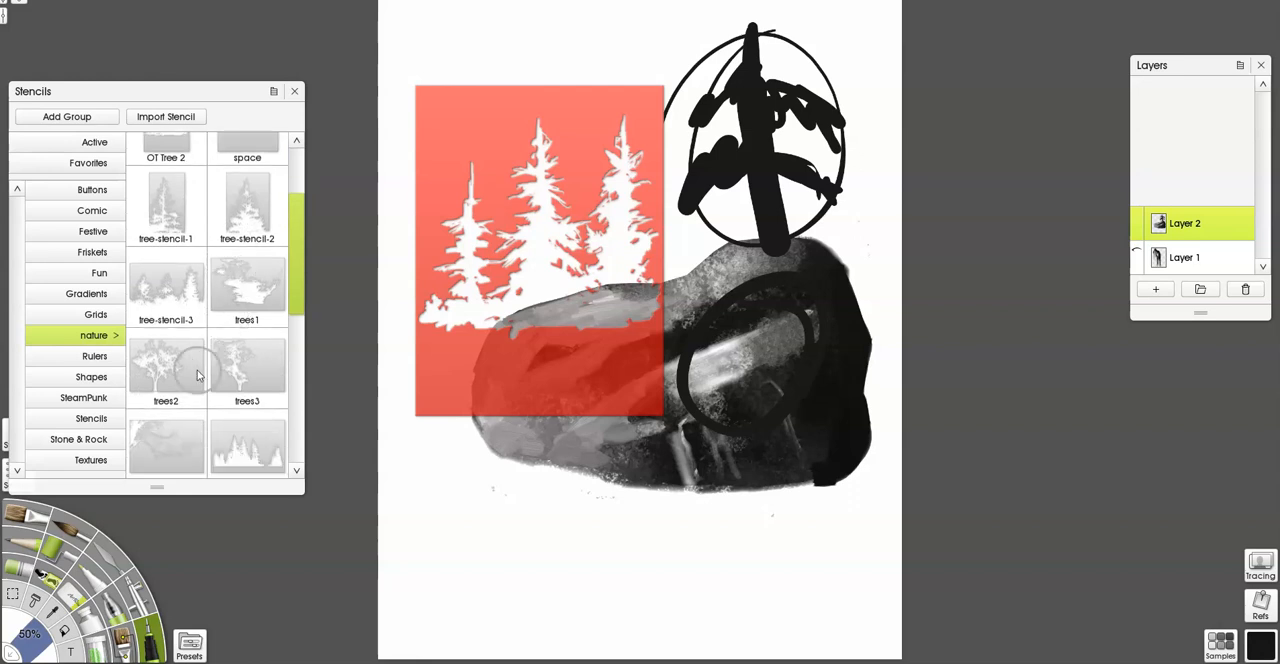
pyautogui.click(178, 452)
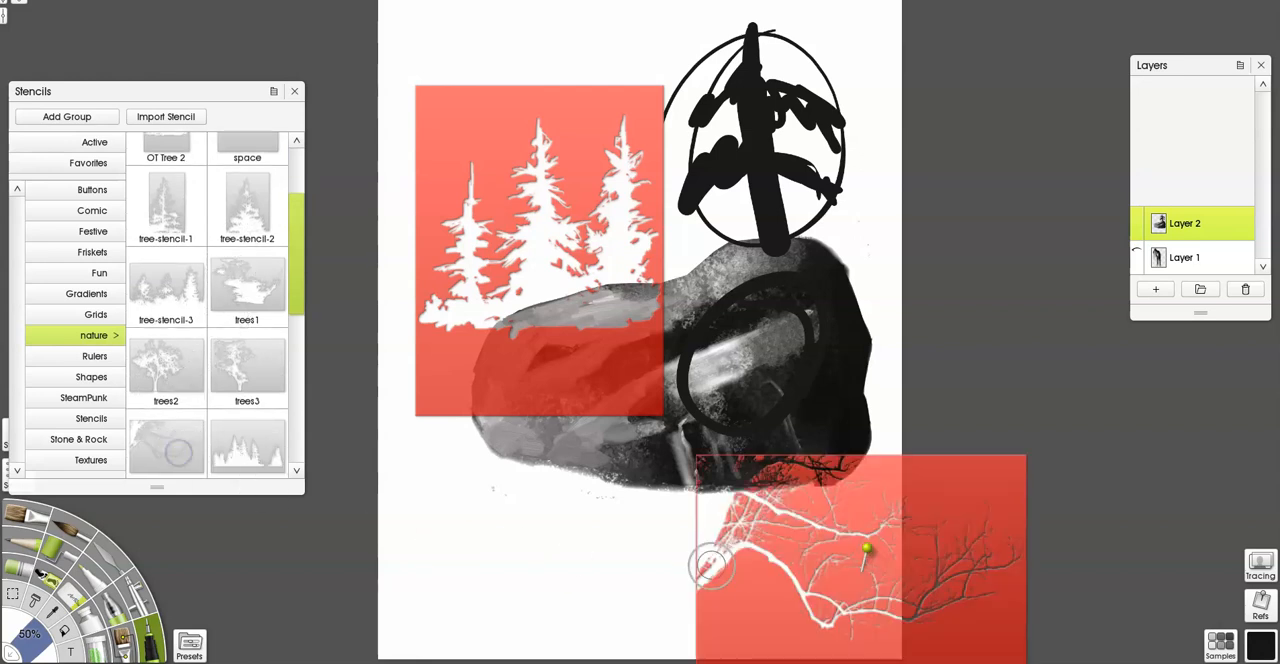
pyautogui.moveTo(755, 612); pyautogui.dragTo(451, 586)
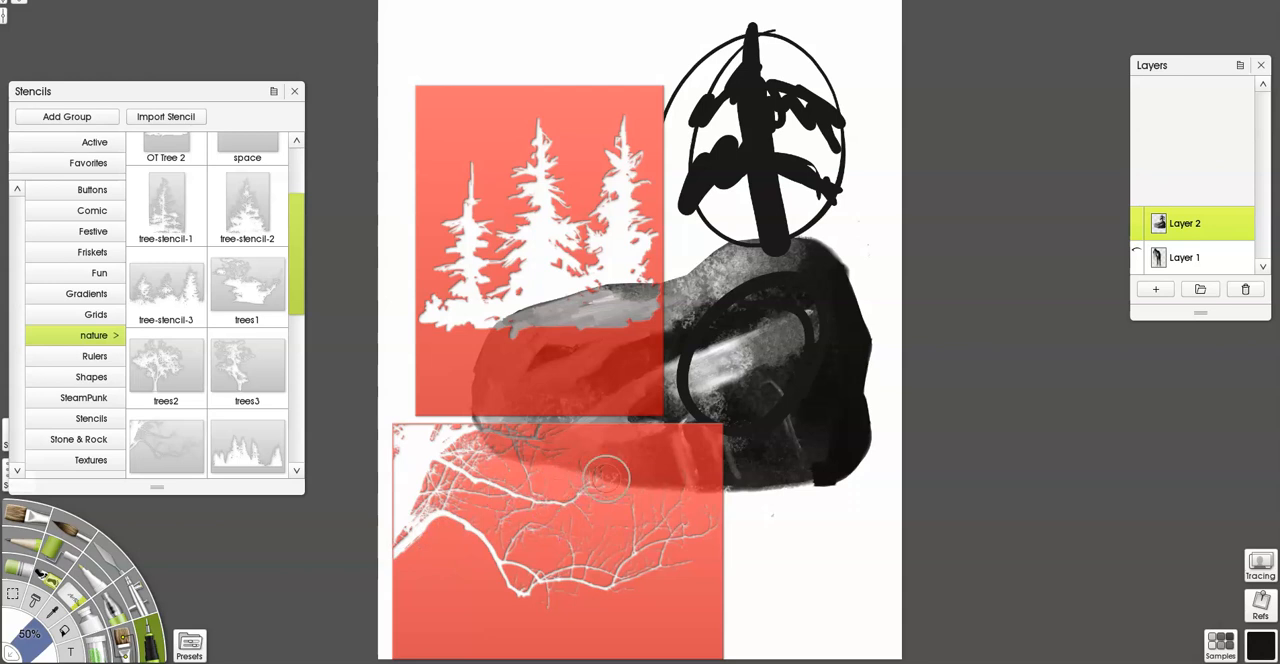
# Remove the bare-branch stencil and the OT Tree 2 stencil from the canvas.
pyautogui.rightClick(652, 484)
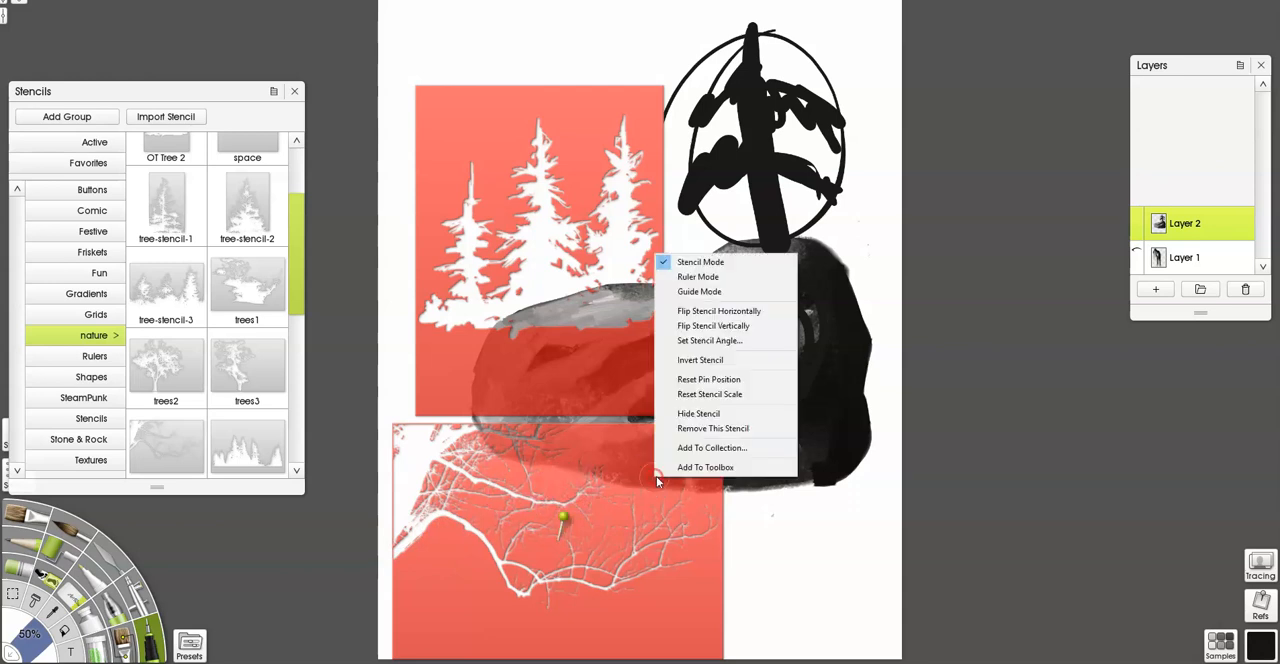
pyautogui.click(695, 428)
pyautogui.rightClick(585, 381)
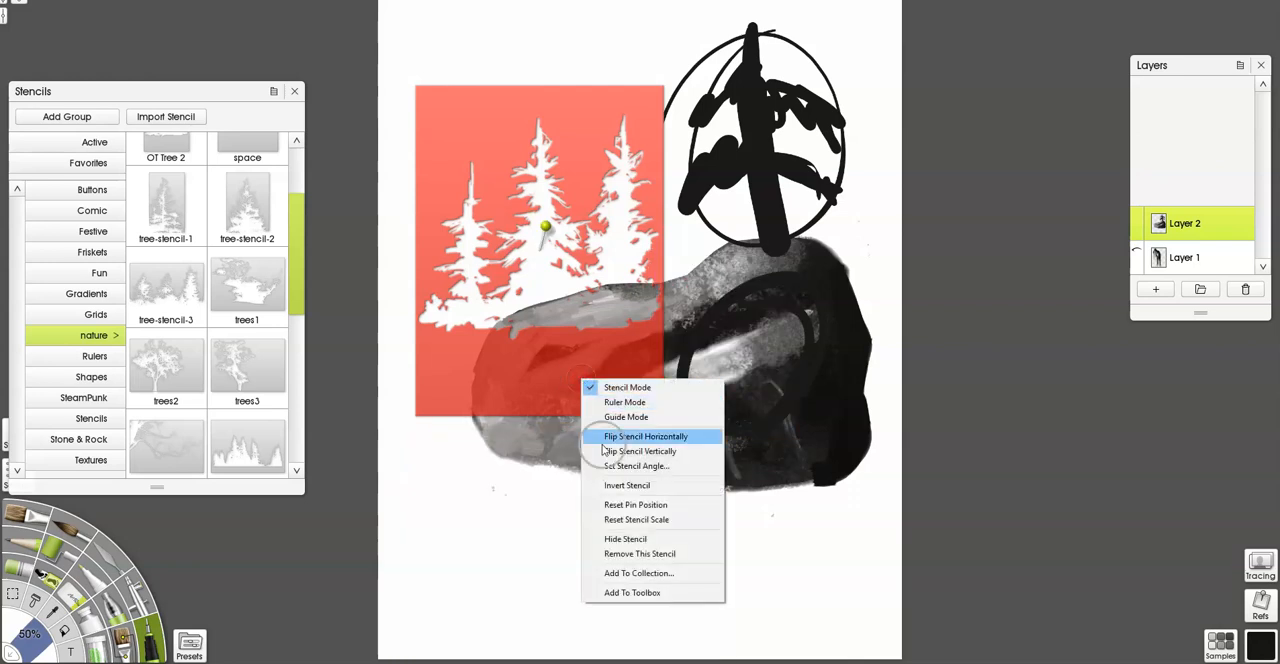
pyautogui.click(617, 553)
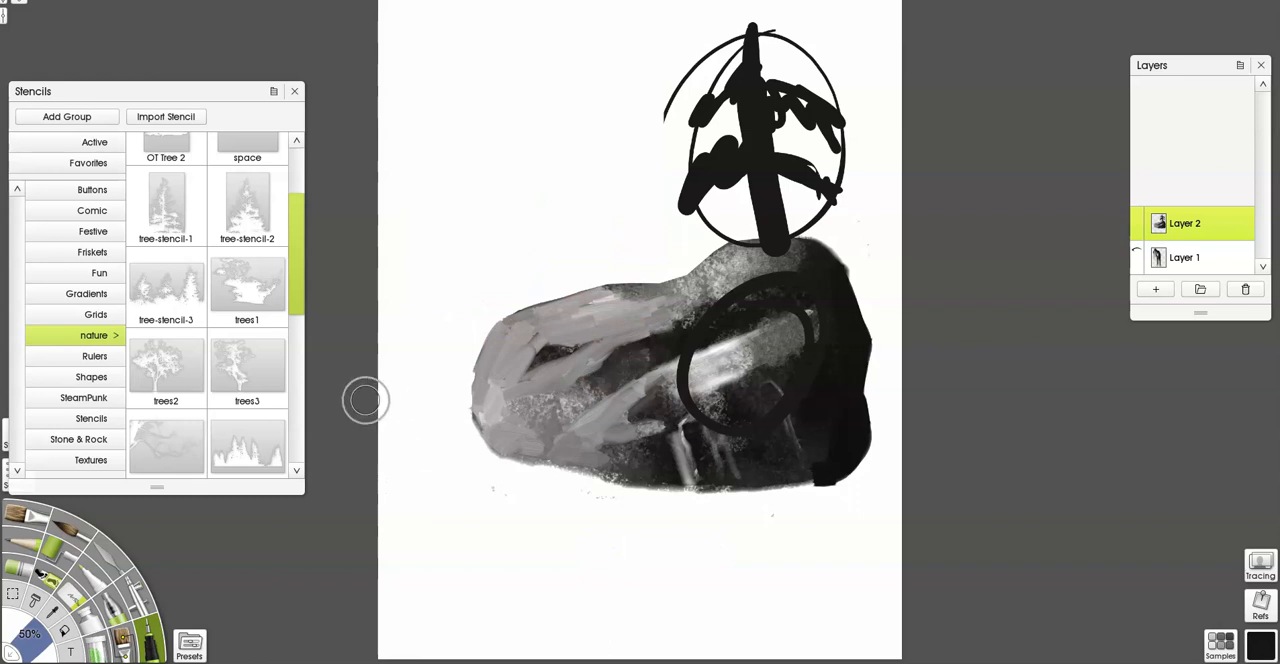
# Try the trees5 stencil from the nature group over the canvas's upper-left area and remove it from the canvas.
pyautogui.click(250, 450)
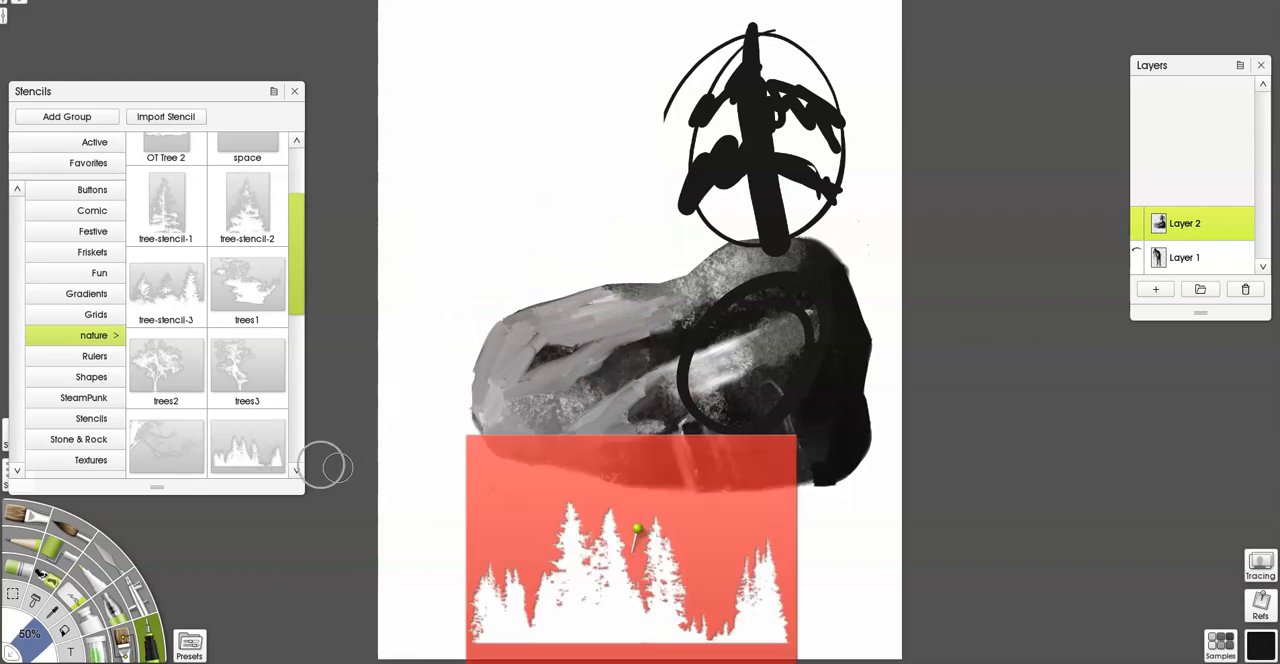
pyautogui.moveTo(517, 500); pyautogui.dragTo(459, 132)
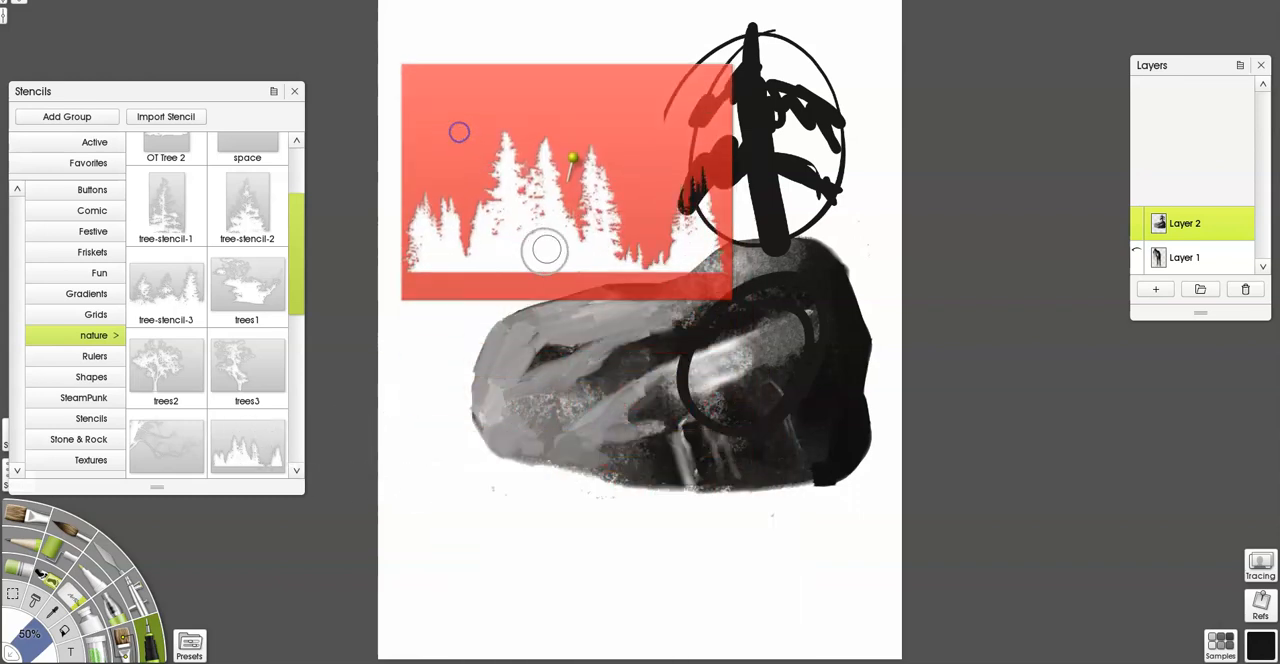
pyautogui.rightClick(544, 107)
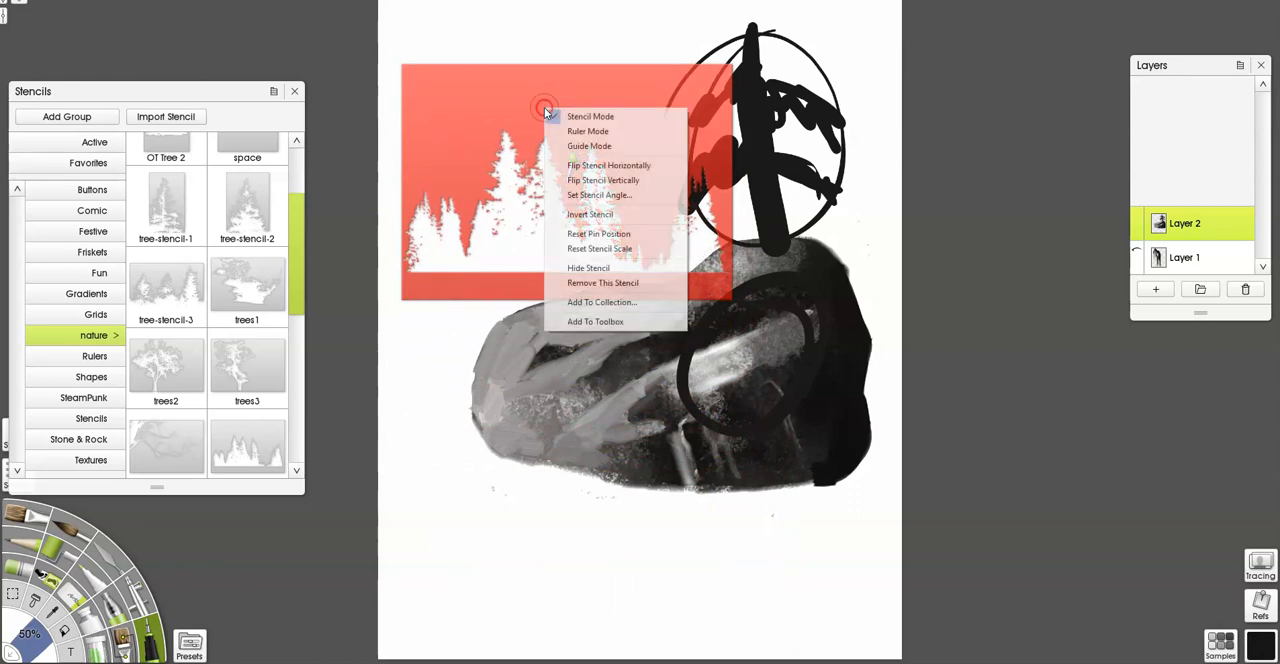
pyautogui.click(592, 283)
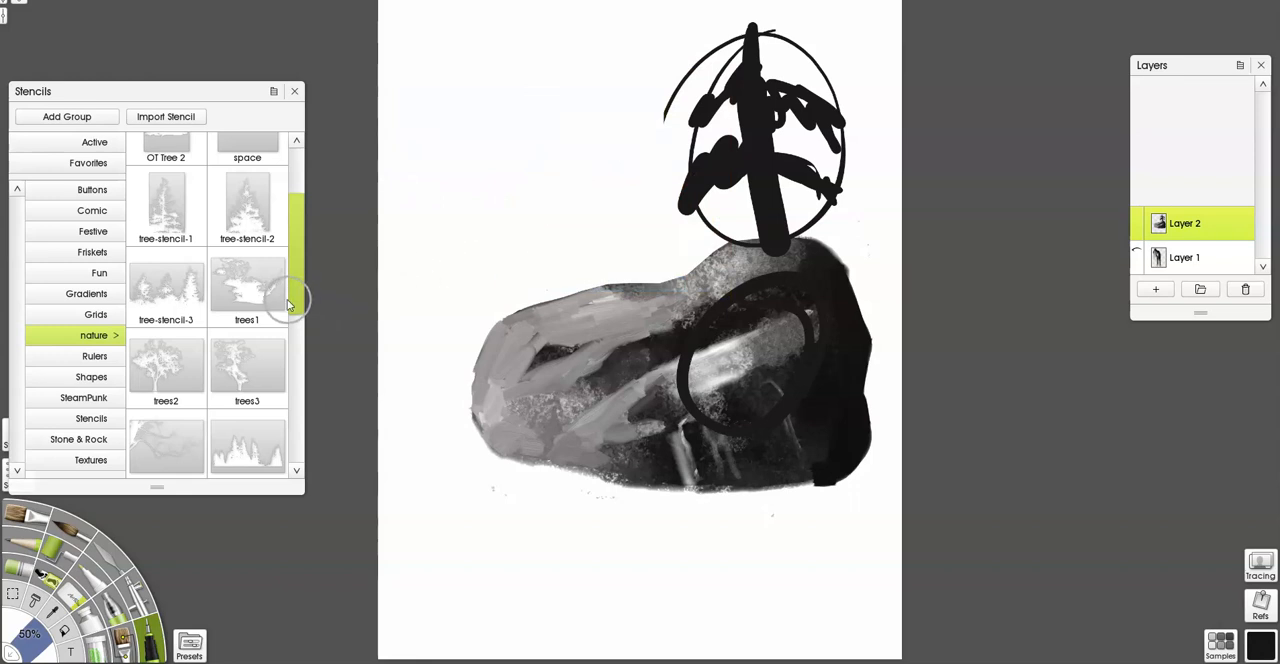
# Draw a patch of thin horizontal black water-ripple strokes, tapering downward, above the boulder's left end.
pyautogui.moveTo(295, 304); pyautogui.dragTo(295, 398)
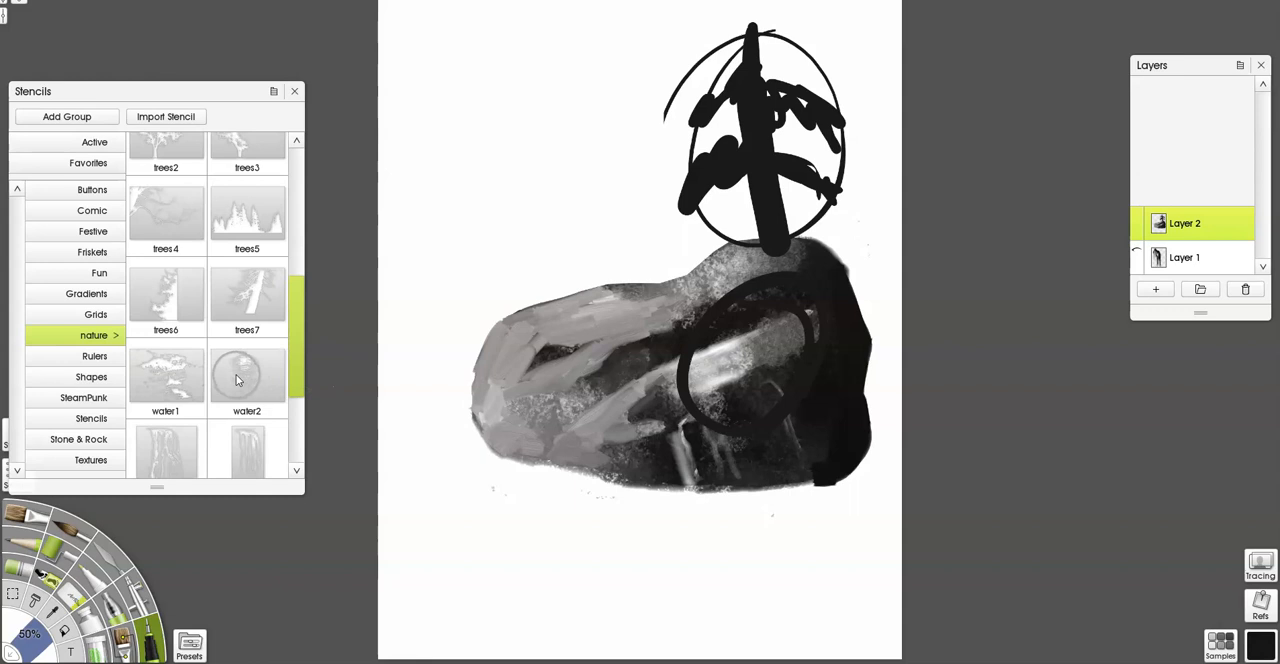
pyautogui.moveTo(458, 198); pyautogui.dragTo(519, 200)
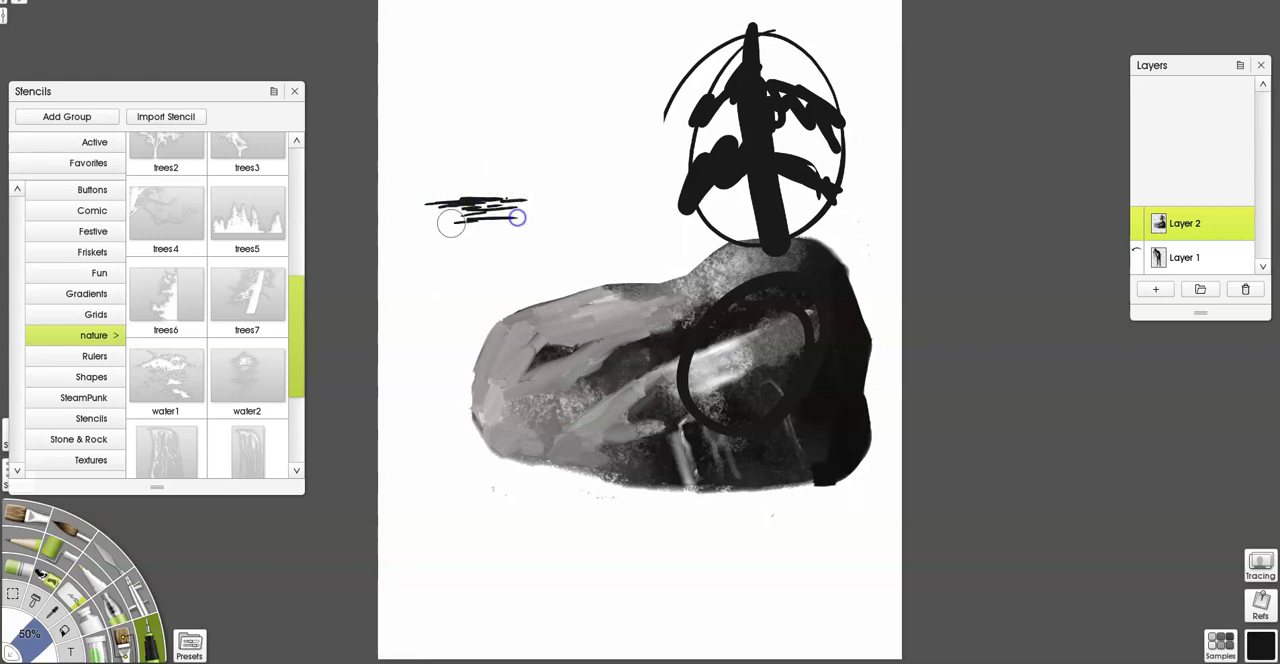
pyautogui.moveTo(502, 229); pyautogui.dragTo(545, 217)
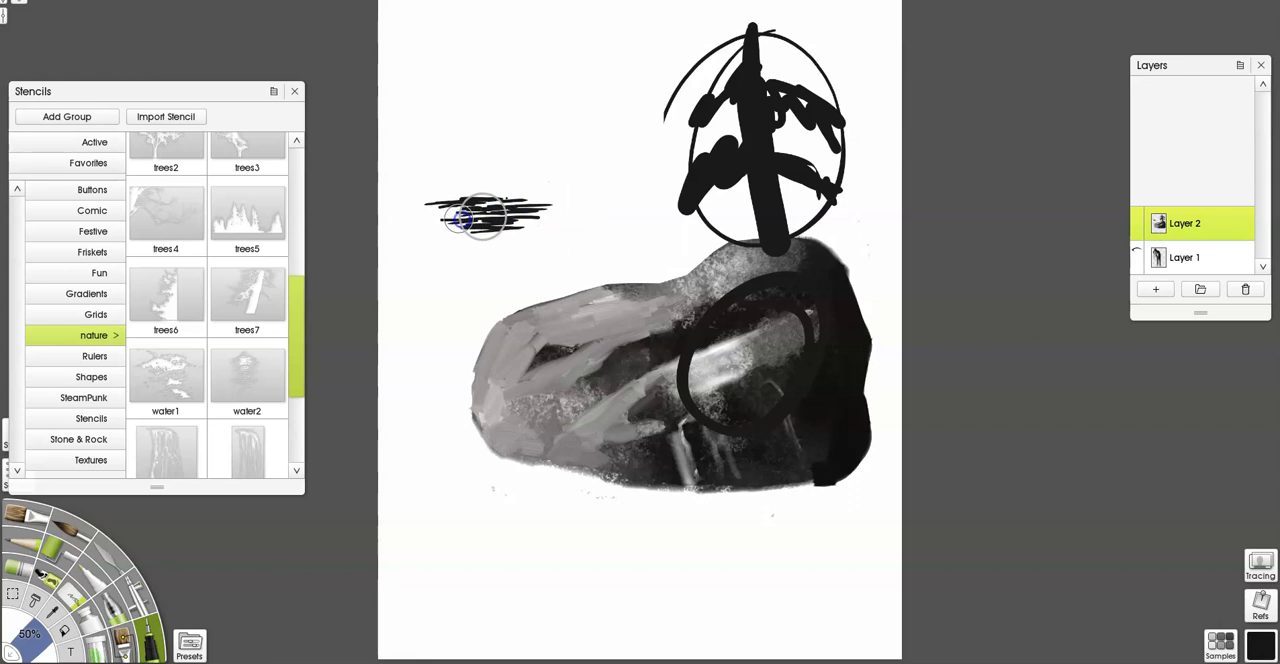
pyautogui.moveTo(447, 232)
pyautogui.mouseDown()
pyautogui.moveTo(548, 245)
pyautogui.moveTo(495, 233)
pyautogui.moveTo(534, 227)
pyautogui.mouseUp()
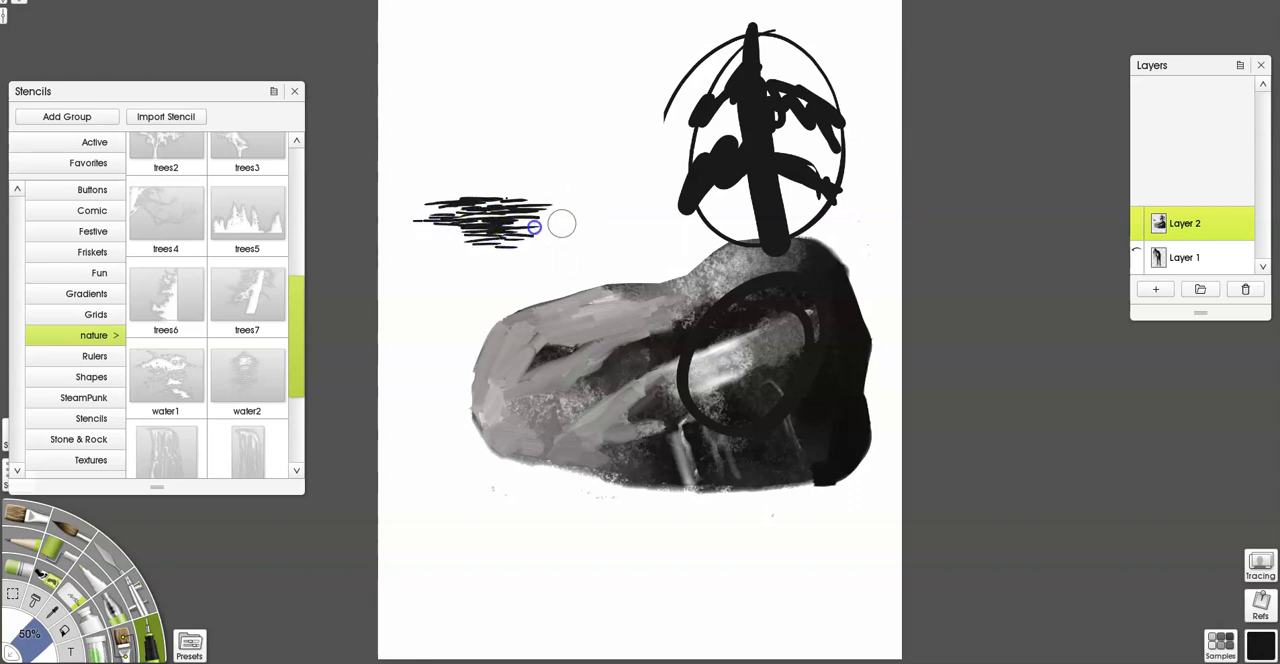
pyautogui.moveTo(432, 234)
pyautogui.mouseDown()
pyautogui.moveTo(507, 269)
pyautogui.moveTo(461, 257)
pyautogui.moveTo(441, 226)
pyautogui.moveTo(536, 213)
pyautogui.moveTo(453, 210)
pyautogui.moveTo(524, 202)
pyautogui.moveTo(459, 204)
pyautogui.moveTo(529, 190)
pyautogui.moveTo(464, 193)
pyautogui.moveTo(546, 190)
pyautogui.moveTo(406, 194)
pyautogui.mouseUp()
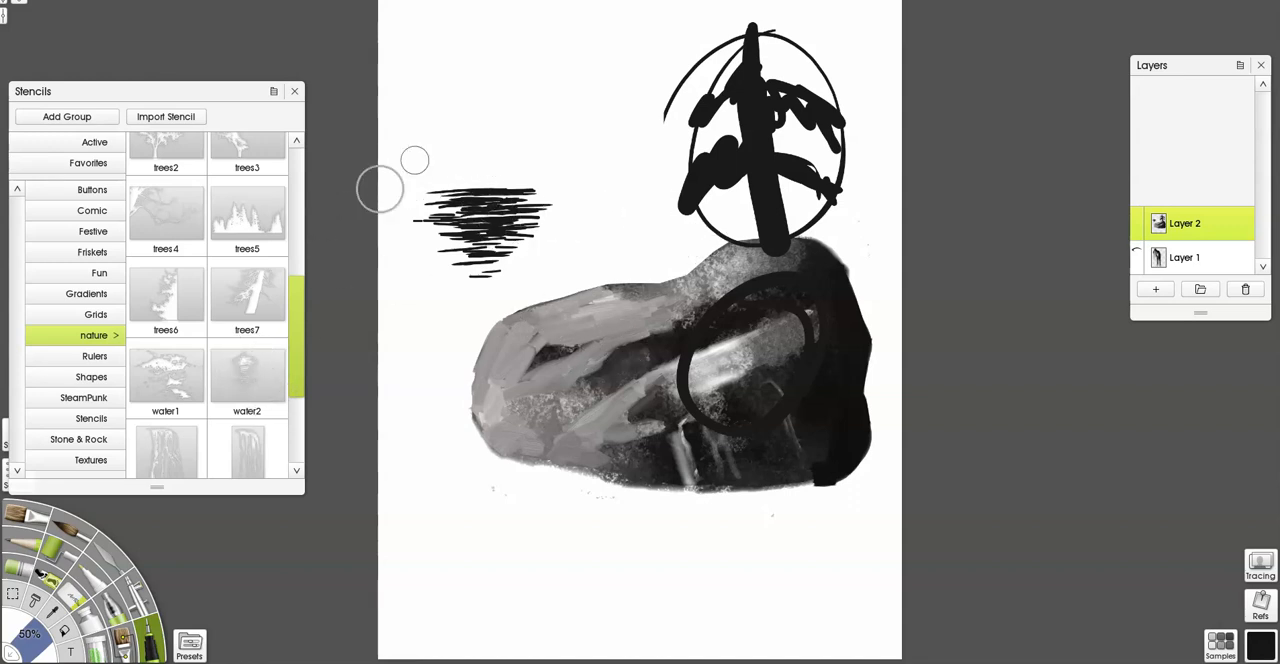
# Draw a bare black branch with several thin twigs spreading rightward in the canvas's upper-left area.
pyautogui.moveTo(421, 99); pyautogui.dragTo(466, 73)
pyautogui.moveTo(492, 92); pyautogui.dragTo(555, 92)
pyautogui.moveTo(426, 90)
pyautogui.mouseDown()
pyautogui.moveTo(471, 66)
pyautogui.moveTo(545, 95)
pyautogui.mouseUp()
pyautogui.moveTo(476, 76)
pyautogui.mouseDown()
pyautogui.moveTo(577, 50)
pyautogui.moveTo(660, 49)
pyautogui.mouseUp()
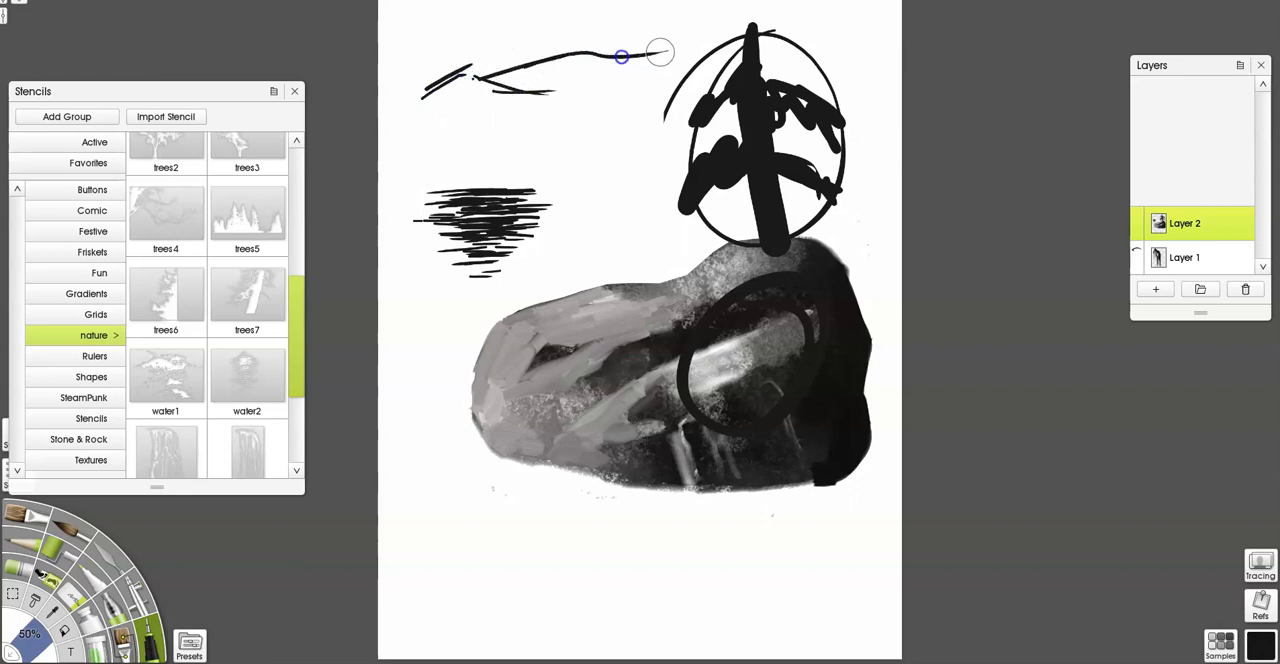
pyautogui.moveTo(489, 63)
pyautogui.mouseDown()
pyautogui.moveTo(640, 31)
pyautogui.moveTo(541, 68)
pyautogui.moveTo(580, 69)
pyautogui.mouseUp()
pyautogui.moveTo(505, 78)
pyautogui.mouseDown()
pyautogui.moveTo(599, 87)
pyautogui.moveTo(445, 88)
pyautogui.moveTo(506, 40)
pyautogui.mouseUp()
pyautogui.moveTo(448, 86); pyautogui.dragTo(547, 20)
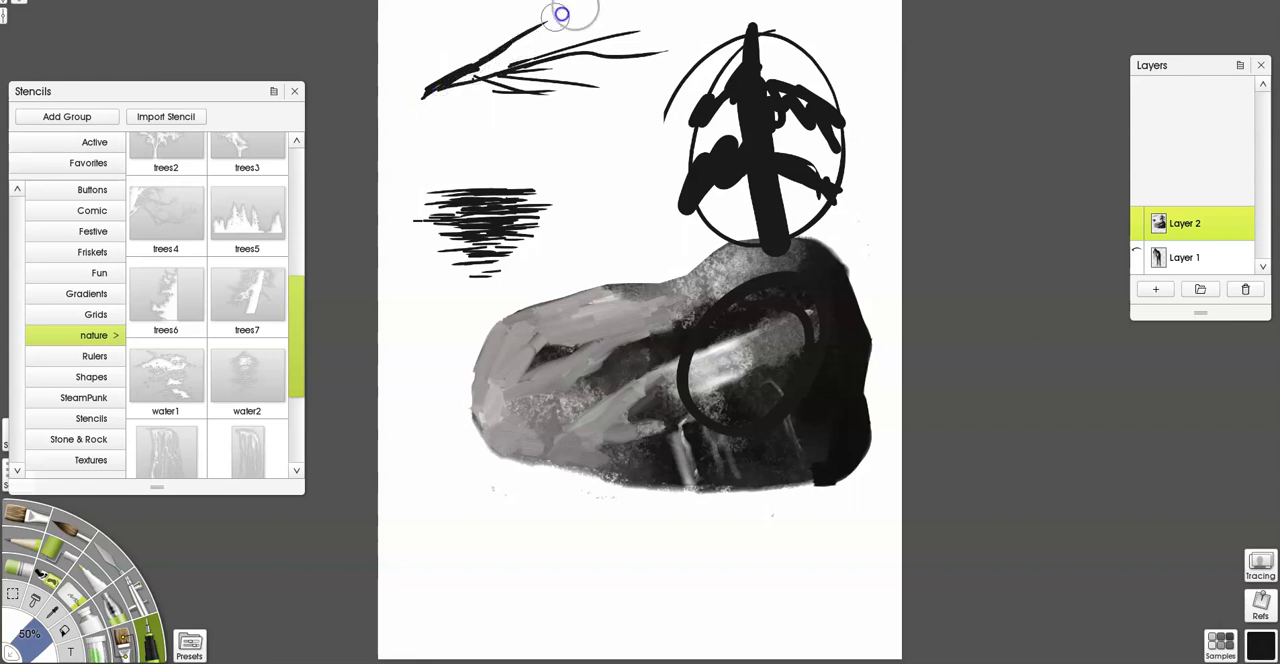
# Draw long, curved black grass blades sweeping up from the lower left across the boulder and ripple patch.
pyautogui.moveTo(425, 442); pyautogui.dragTo(545, 227)
pyautogui.moveTo(440, 473)
pyautogui.mouseDown()
pyautogui.moveTo(638, 90)
pyautogui.moveTo(690, 122)
pyautogui.mouseUp()
pyautogui.moveTo(471, 535)
pyautogui.mouseDown()
pyautogui.moveTo(466, 507)
pyautogui.moveTo(626, 116)
pyautogui.mouseUp()
pyautogui.moveTo(535, 412)
pyautogui.mouseDown()
pyautogui.moveTo(526, 560)
pyautogui.moveTo(508, 584)
pyautogui.mouseUp()
pyautogui.moveTo(498, 464); pyautogui.dragTo(604, 260)
pyautogui.moveTo(571, 581)
pyautogui.mouseDown()
pyautogui.moveTo(524, 368)
pyautogui.moveTo(490, 297)
pyautogui.mouseUp()
pyautogui.moveTo(630, 572); pyautogui.dragTo(568, 280)
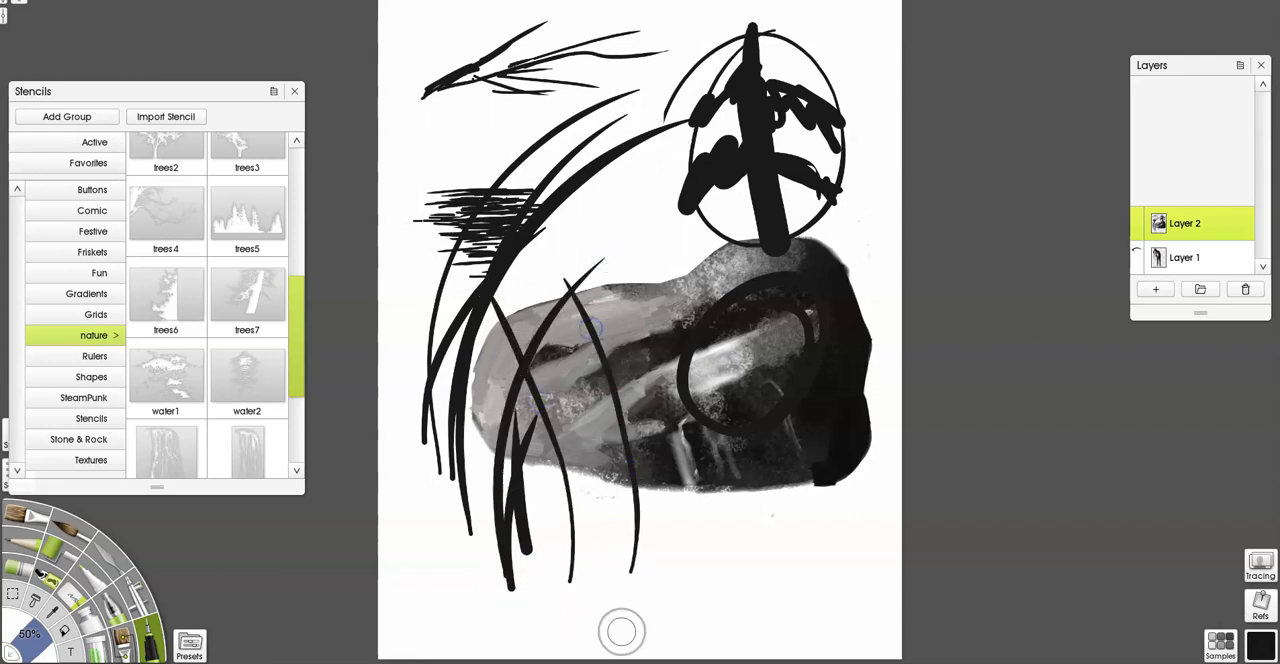
# Draw two short tufts of thick black grass blades below the boulder's right half.
pyautogui.moveTo(708, 515); pyautogui.dragTo(703, 597)
pyautogui.moveTo(767, 491); pyautogui.dragTo(709, 595)
pyautogui.moveTo(764, 516); pyautogui.dragTo(711, 597)
pyautogui.moveTo(796, 539); pyautogui.dragTo(713, 598)
pyautogui.moveTo(653, 483); pyautogui.dragTo(690, 590)
pyautogui.moveTo(701, 451)
pyautogui.mouseDown()
pyautogui.moveTo(687, 597)
pyautogui.moveTo(703, 487)
pyautogui.mouseUp()
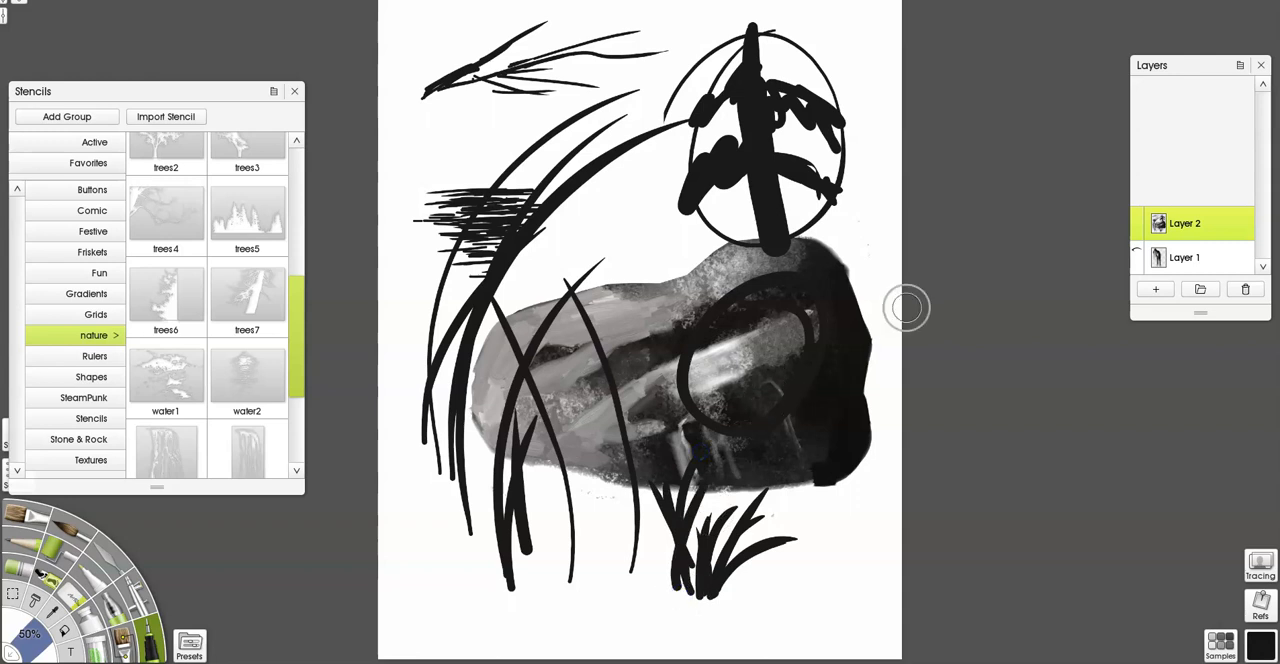
# Switch from the pen to the custom brush and load the Dune Grass preset from the Nature Stamps group.
pyautogui.click(48, 577)
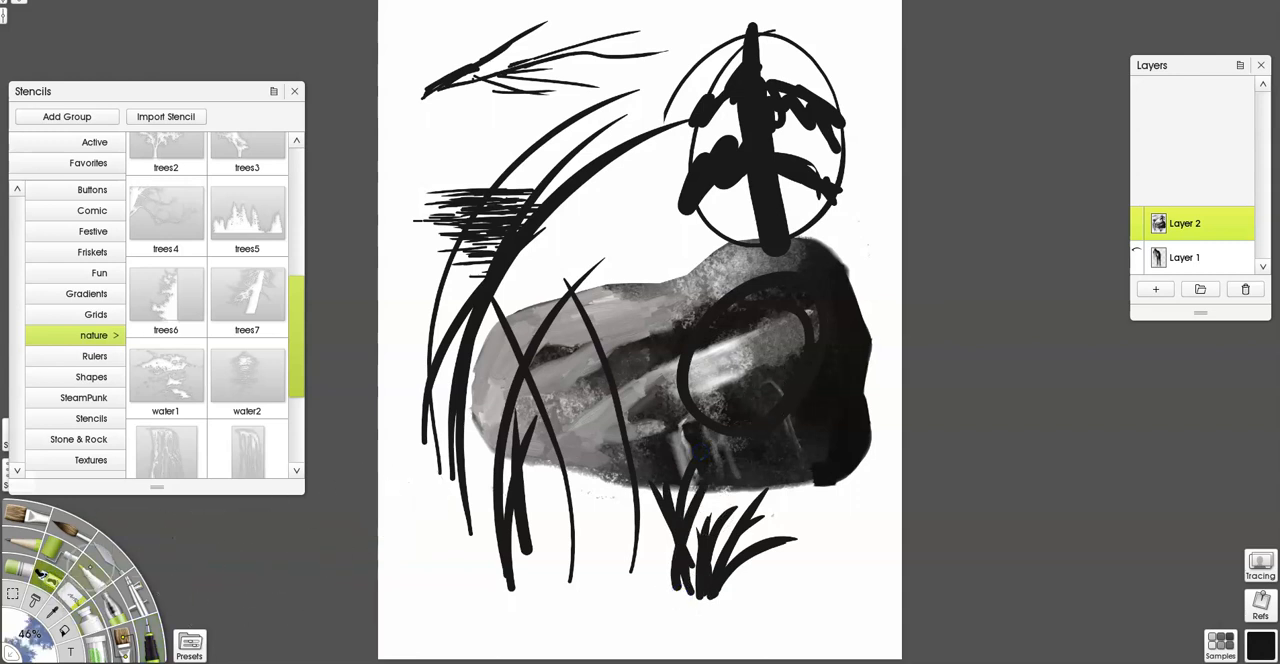
pyautogui.click(294, 91)
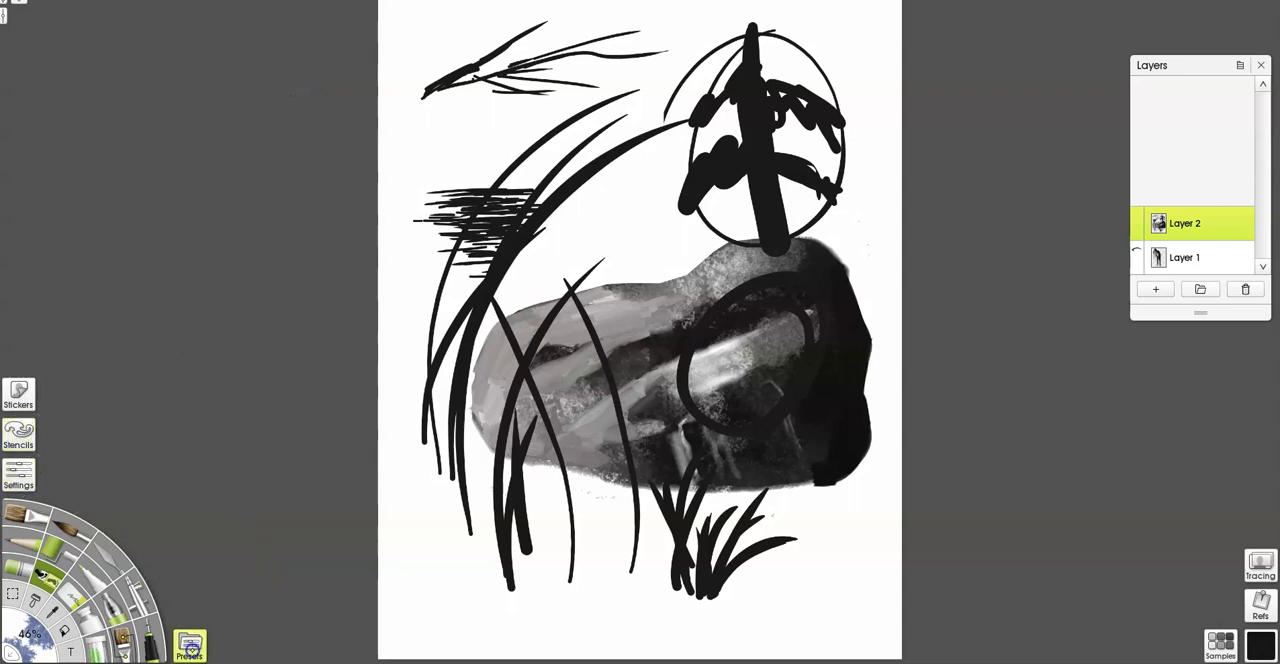
pyautogui.click(190, 645)
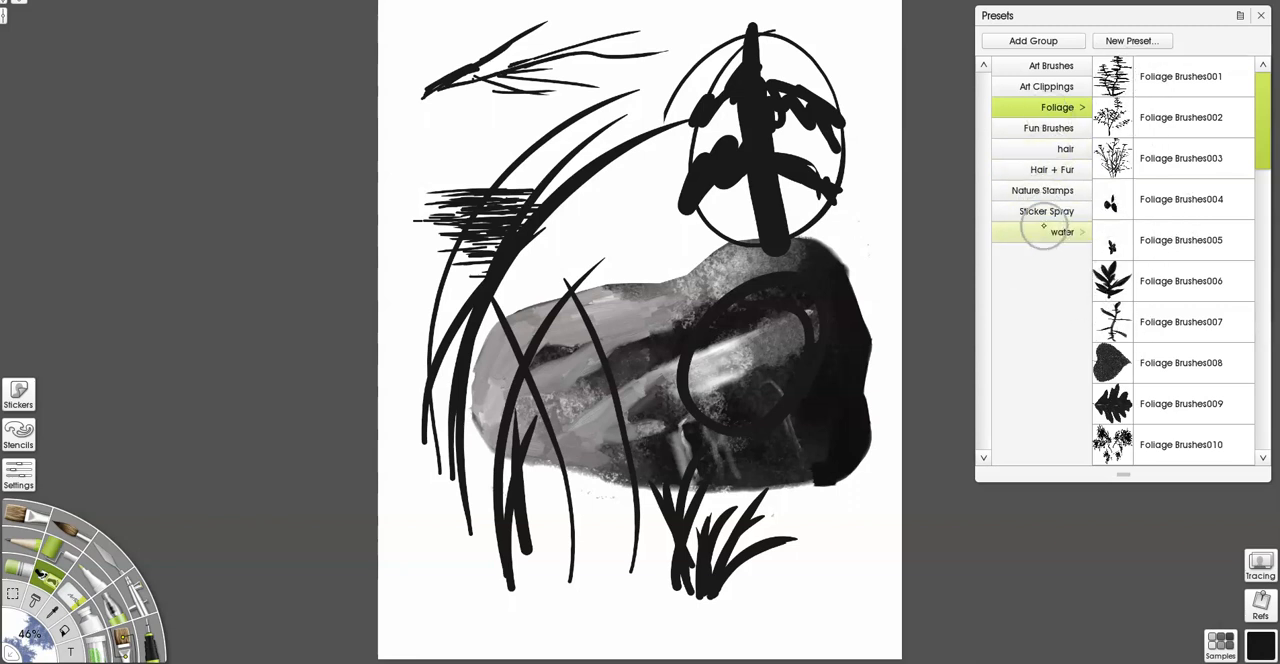
pyautogui.click(1048, 129)
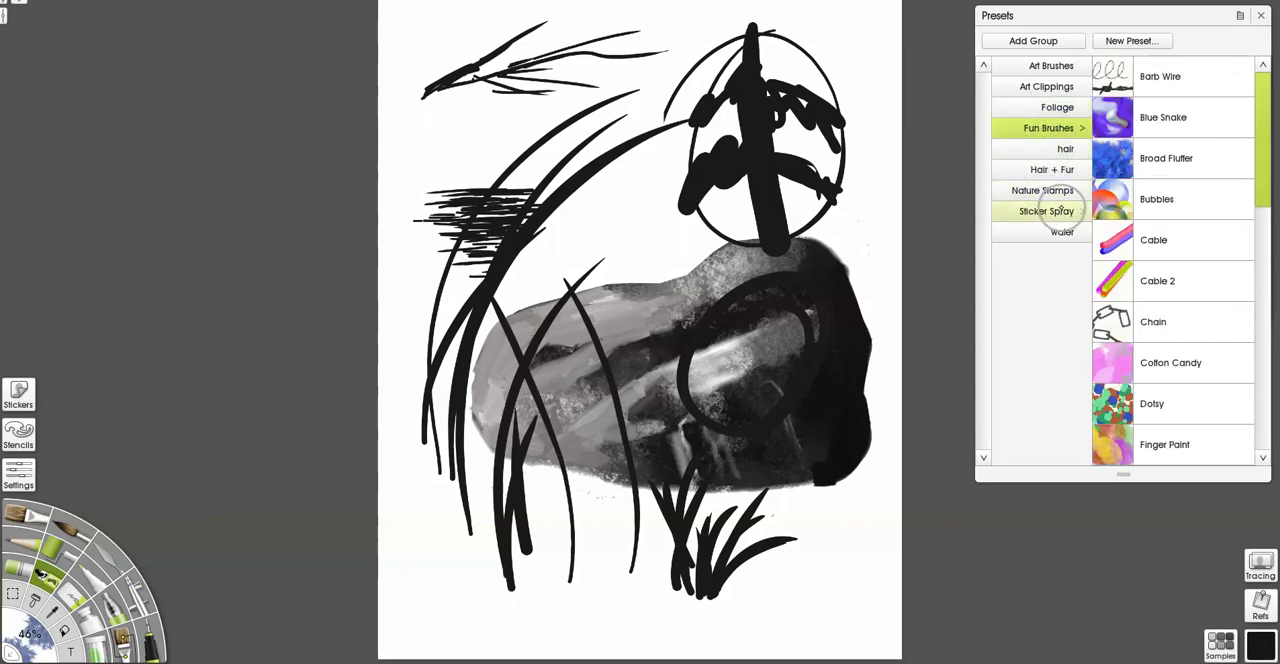
pyautogui.click(1050, 191)
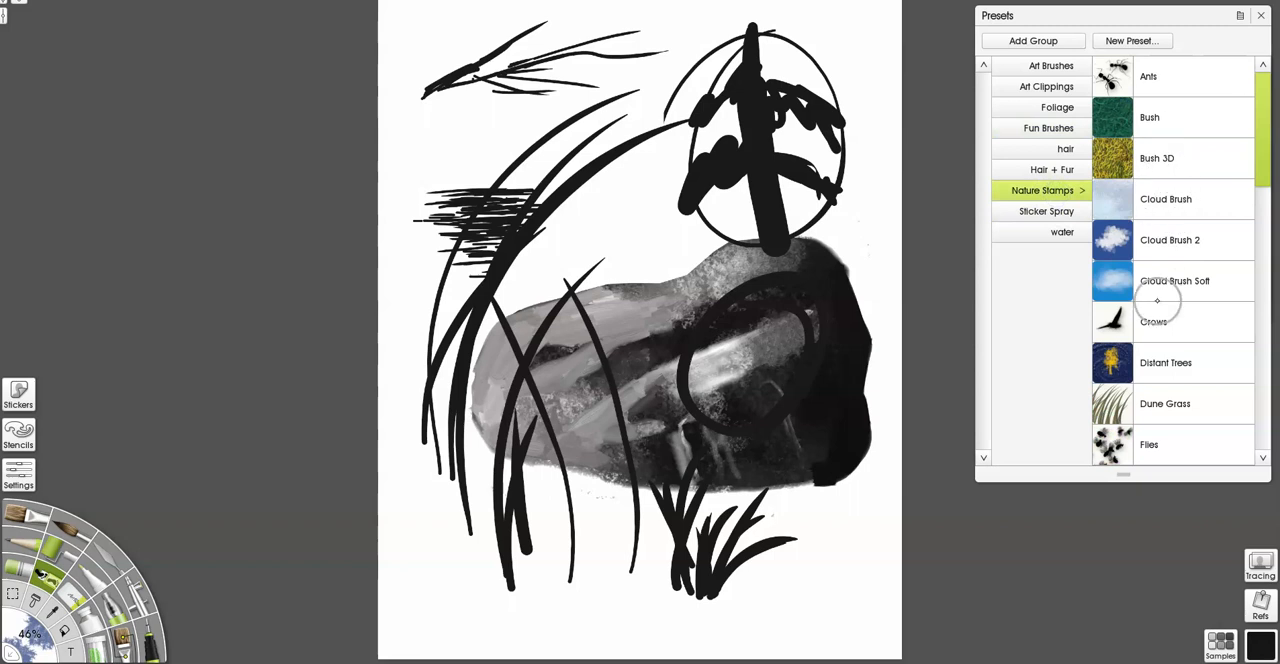
pyautogui.click(1168, 406)
# Paint black dune grass in rows below the boulder and as a dense diagonal band from the upper left toward the boulder.
pyautogui.moveTo(437, 534); pyautogui.dragTo(566, 523)
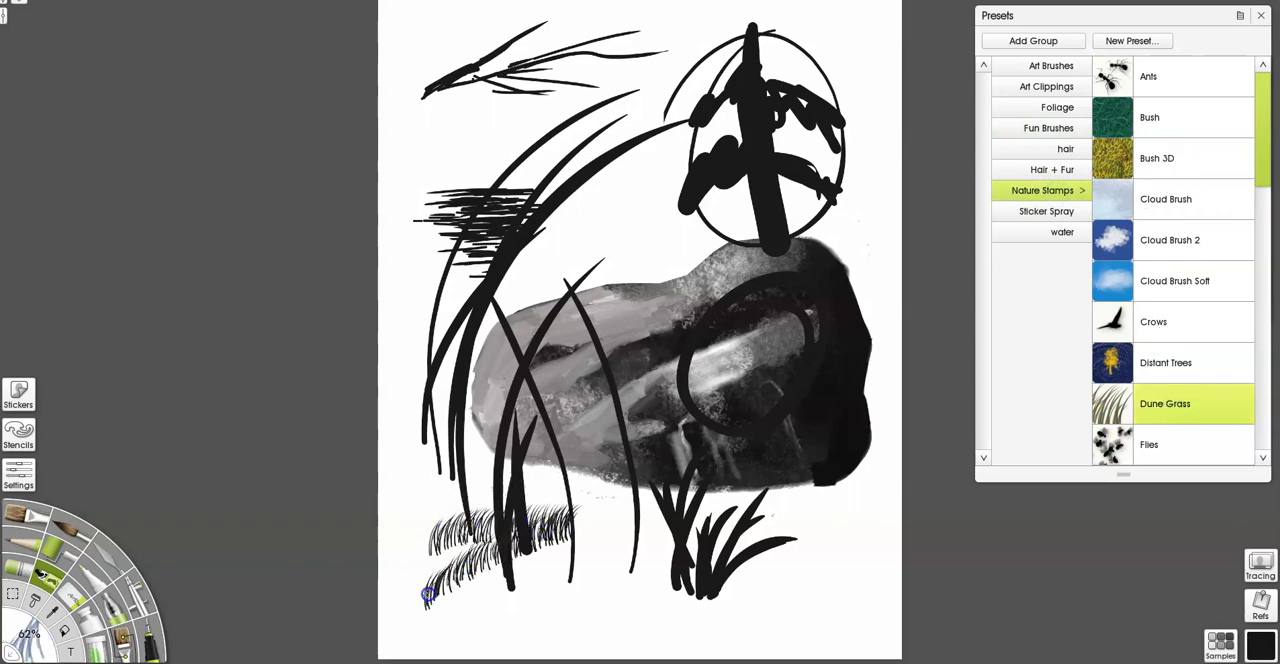
pyautogui.moveTo(431, 594); pyautogui.dragTo(520, 563)
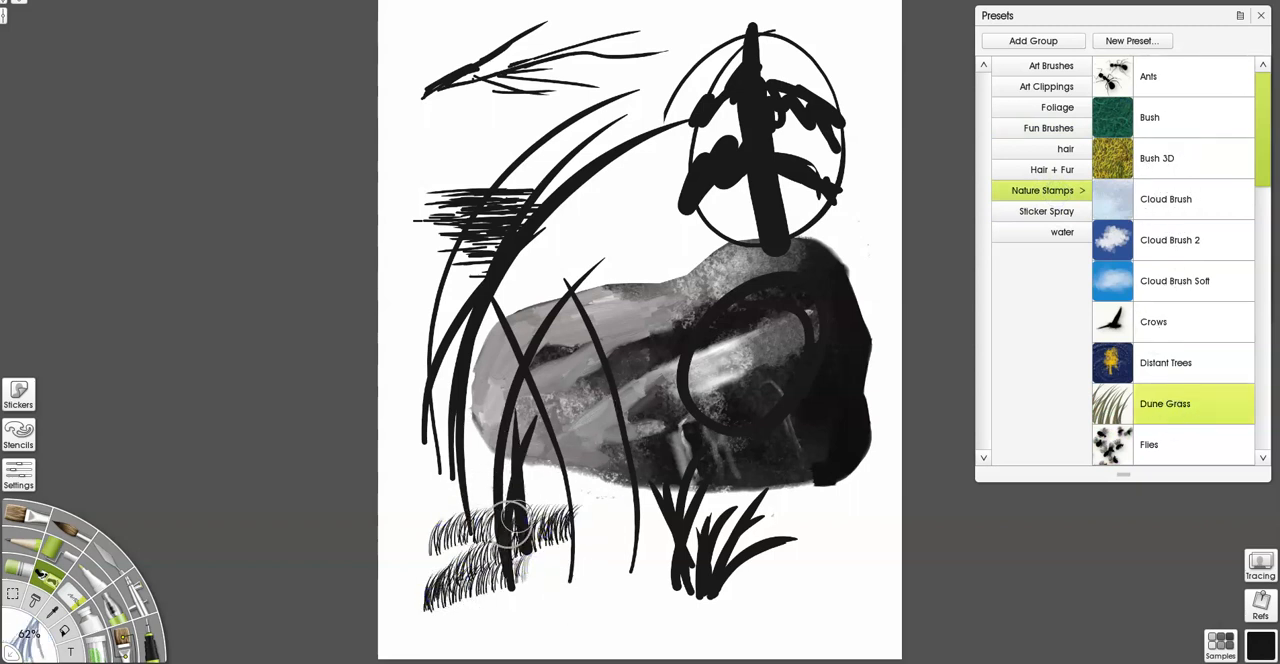
pyautogui.moveTo(605, 490); pyautogui.dragTo(563, 638)
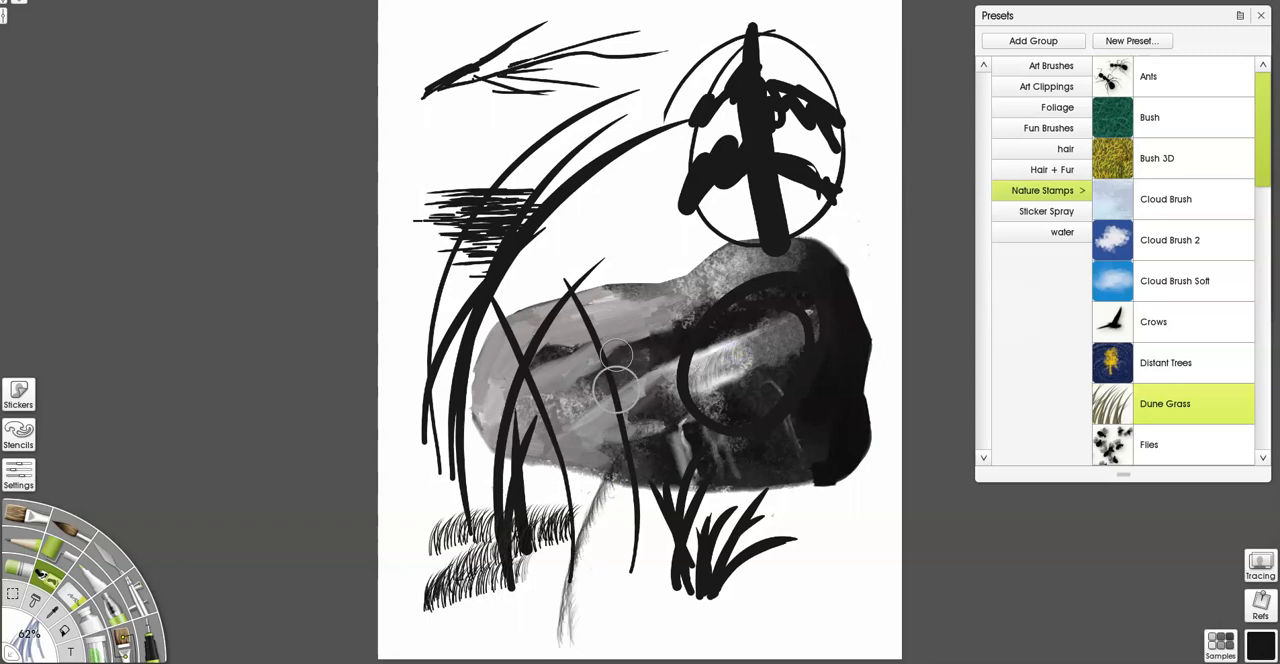
pyautogui.moveTo(513, 118); pyautogui.dragTo(662, 318)
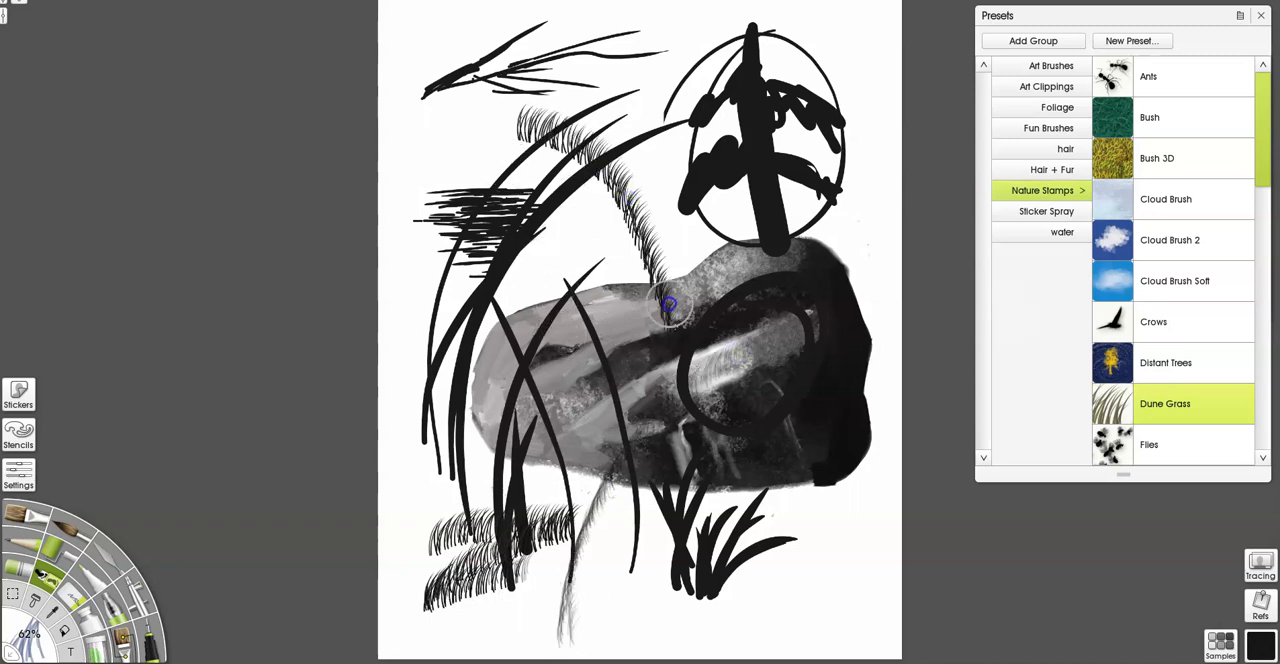
pyautogui.moveTo(517, 102)
pyautogui.mouseDown()
pyautogui.moveTo(659, 330)
pyautogui.moveTo(512, 100)
pyautogui.moveTo(662, 357)
pyautogui.moveTo(556, 108)
pyautogui.moveTo(637, 296)
pyautogui.moveTo(525, 93)
pyautogui.moveTo(612, 320)
pyautogui.mouseUp()
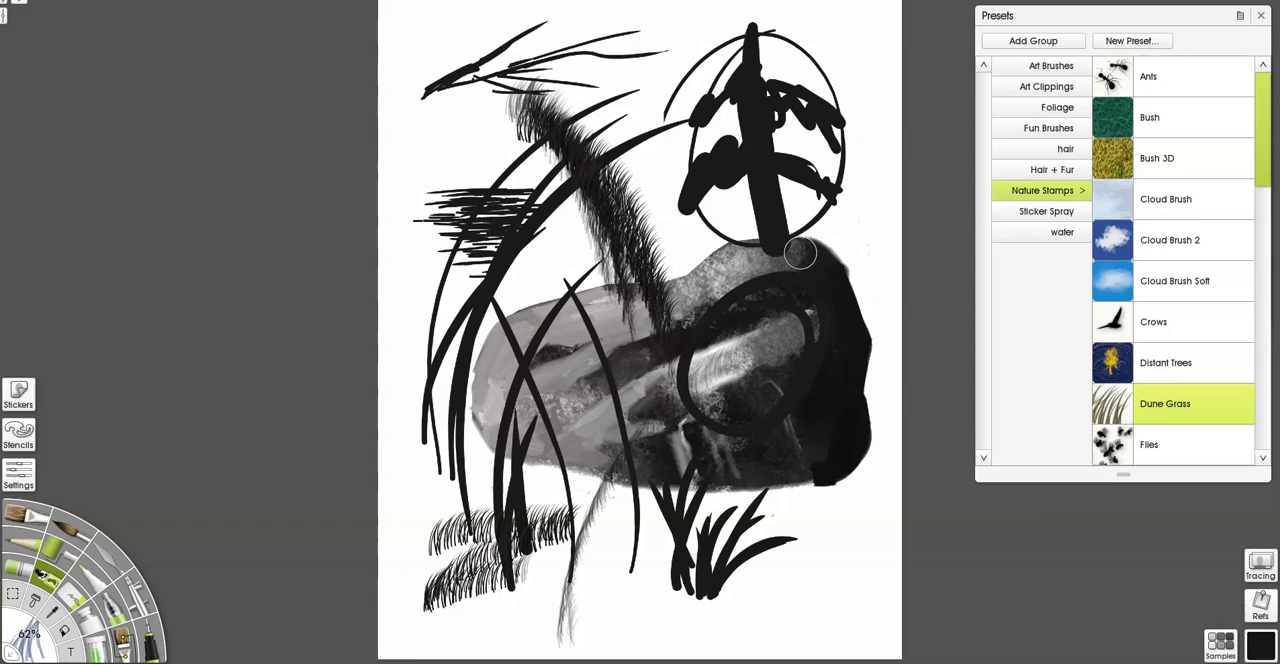
# Select the entire canvas and delete all artwork on the current layer.
pyautogui.hotkey('ctrl', 'a')
pyautogui.press('Delete')
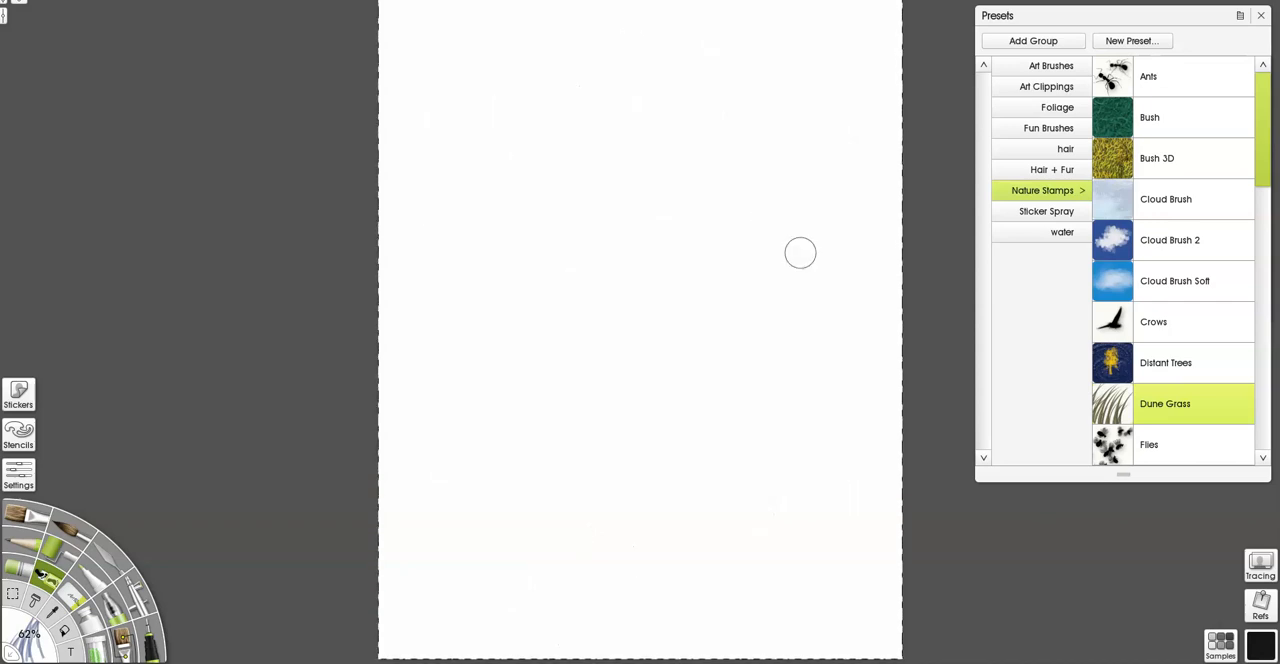